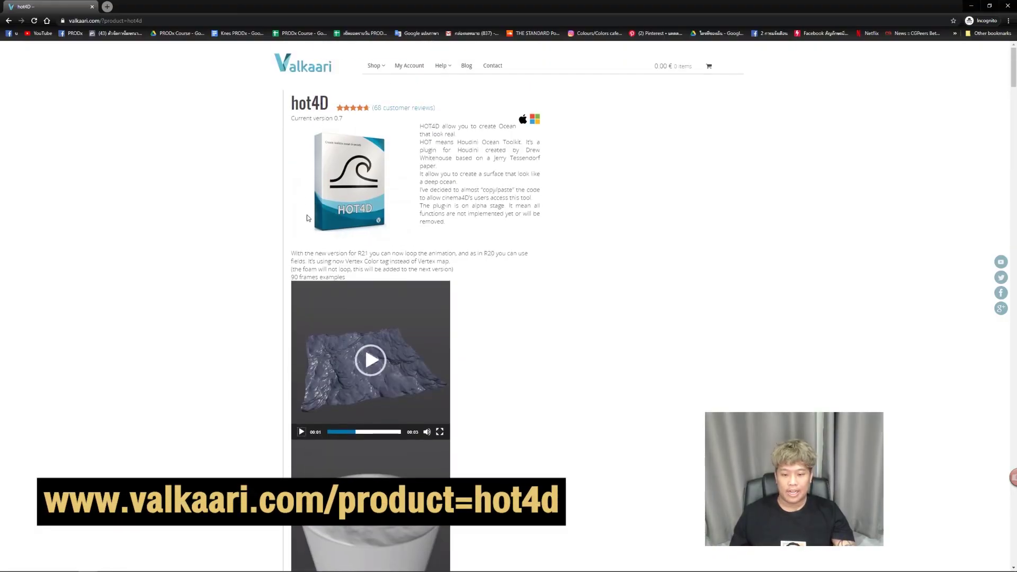
# - Scroll the Valkaari hot4d page and highlight the 64-bit-only and Windows 7/OSX notes
pyautogui.scroll(-4, 304, 239)
pyautogui.scroll(-7, 303, 247)
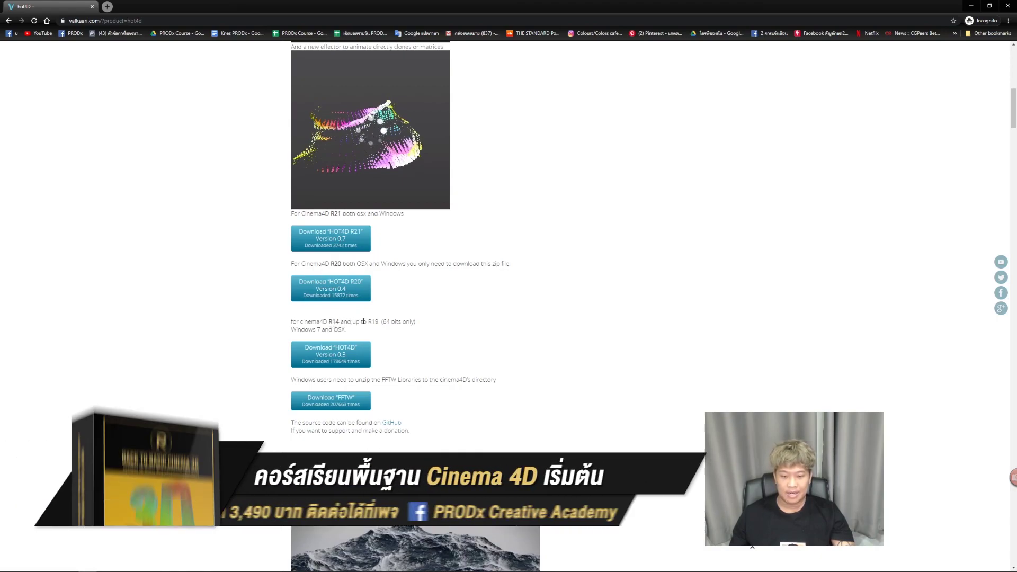
pyautogui.scroll(1, 343, 318)
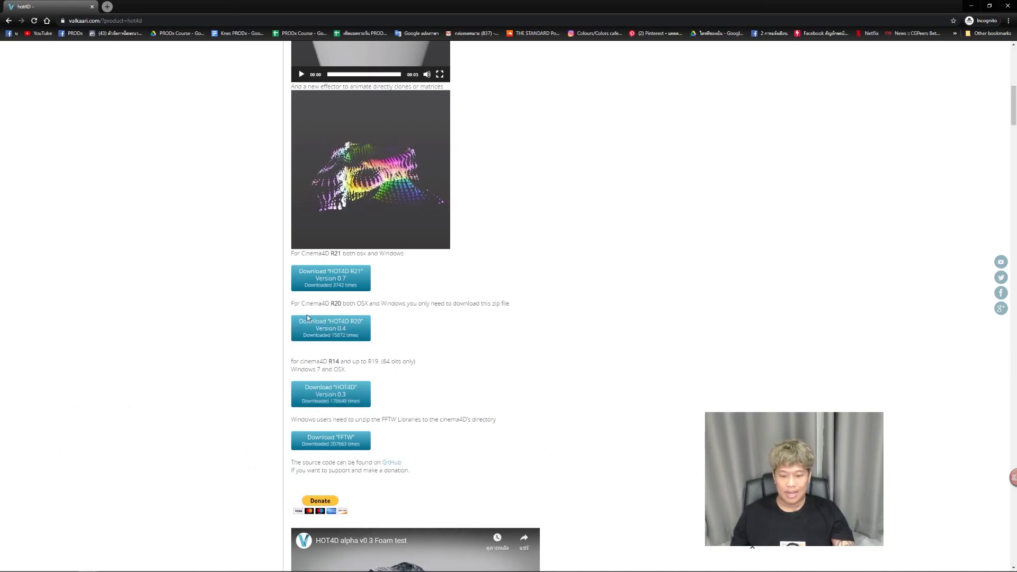
pyautogui.moveTo(391, 361); pyautogui.dragTo(402, 363)
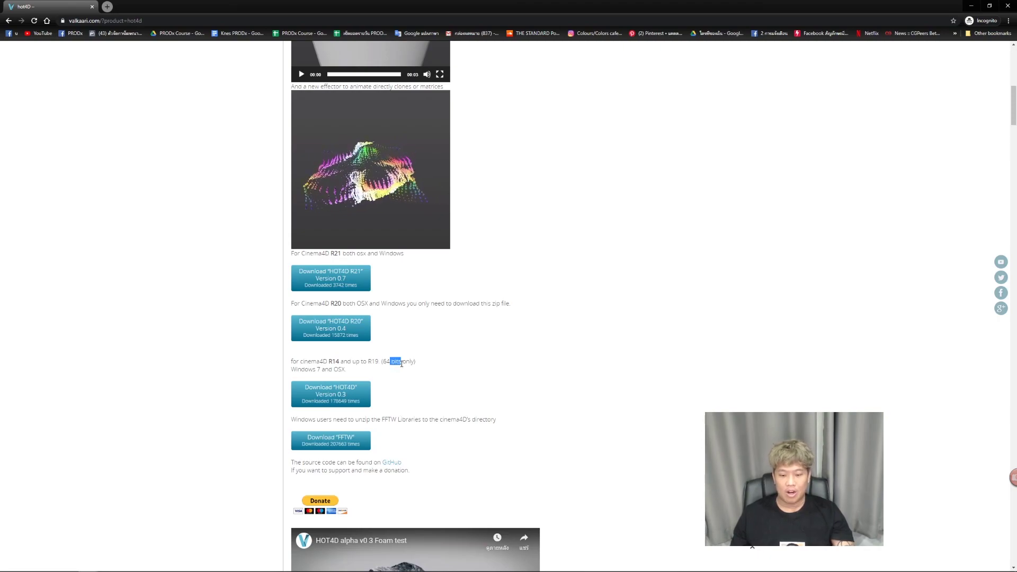
pyautogui.click(298, 373)
pyautogui.moveTo(328, 369); pyautogui.dragTo(348, 369)
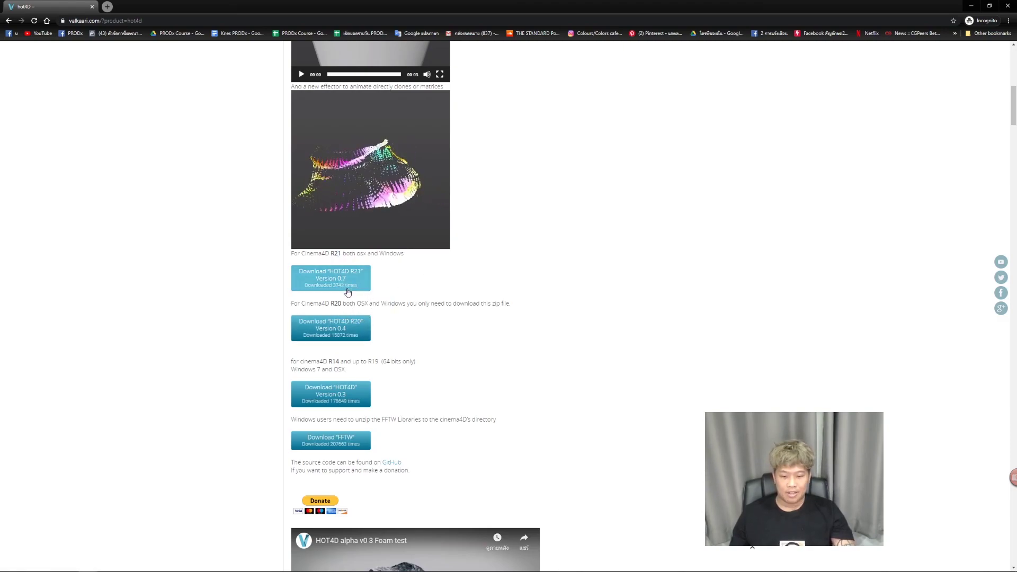
# - Download the HOT4D R21 zip, inspect its hot4DR21 folder in WinRAR, and open Local Disk (C:)
pyautogui.click(345, 294)
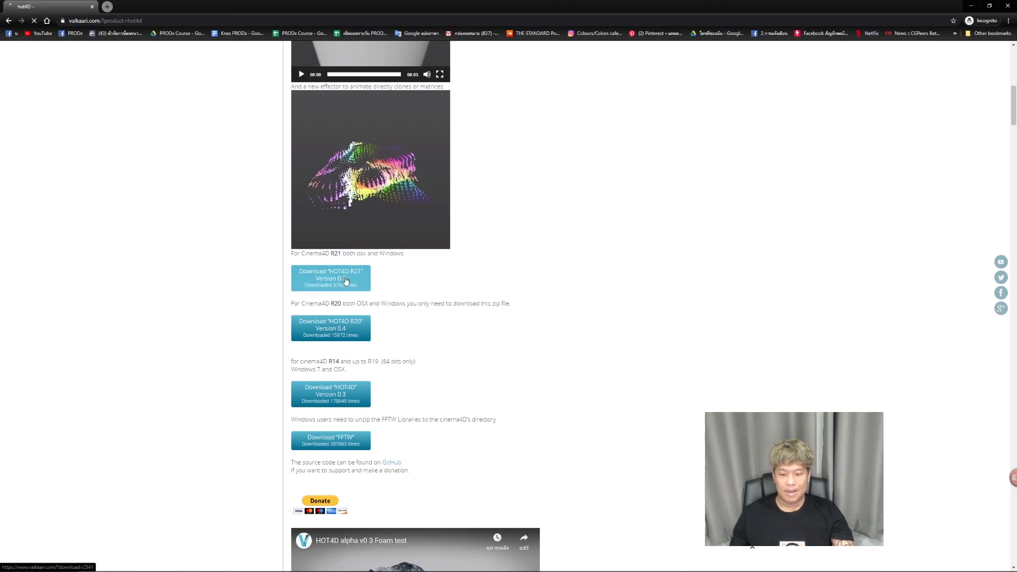
pyautogui.doubleClick(154, 184)
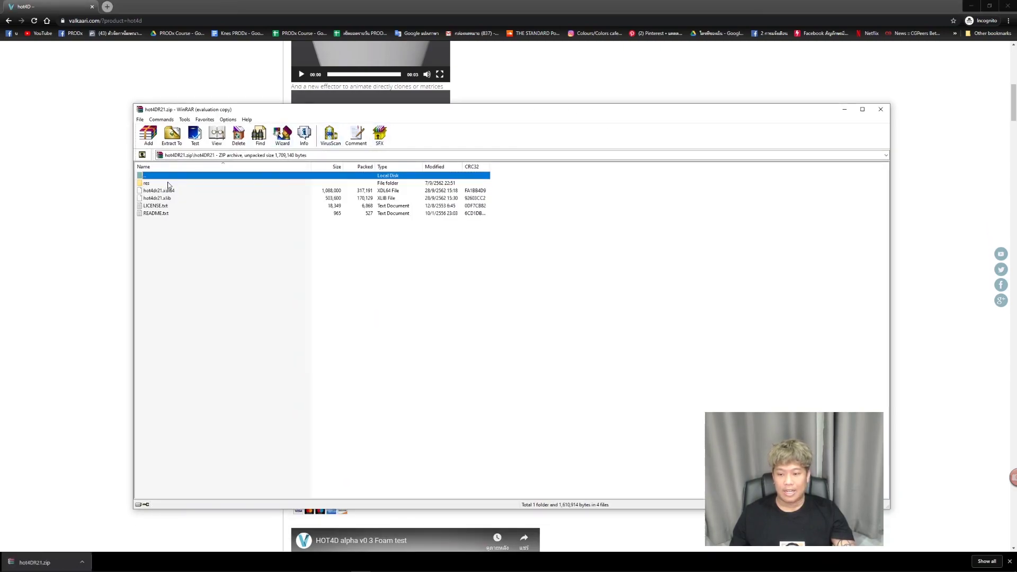
pyautogui.doubleClick(162, 176)
pyautogui.click(154, 185)
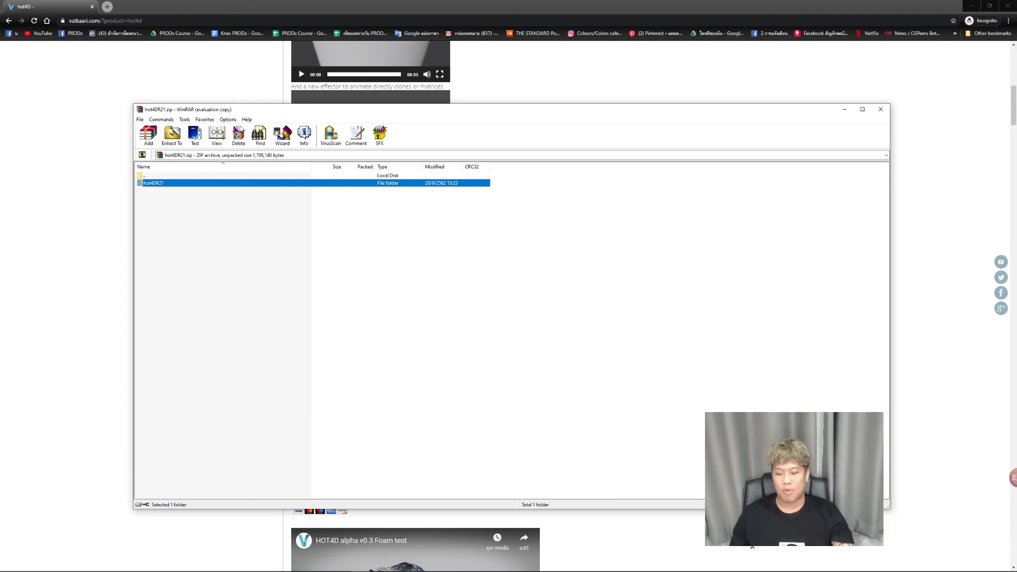
pyautogui.click(89, 565)
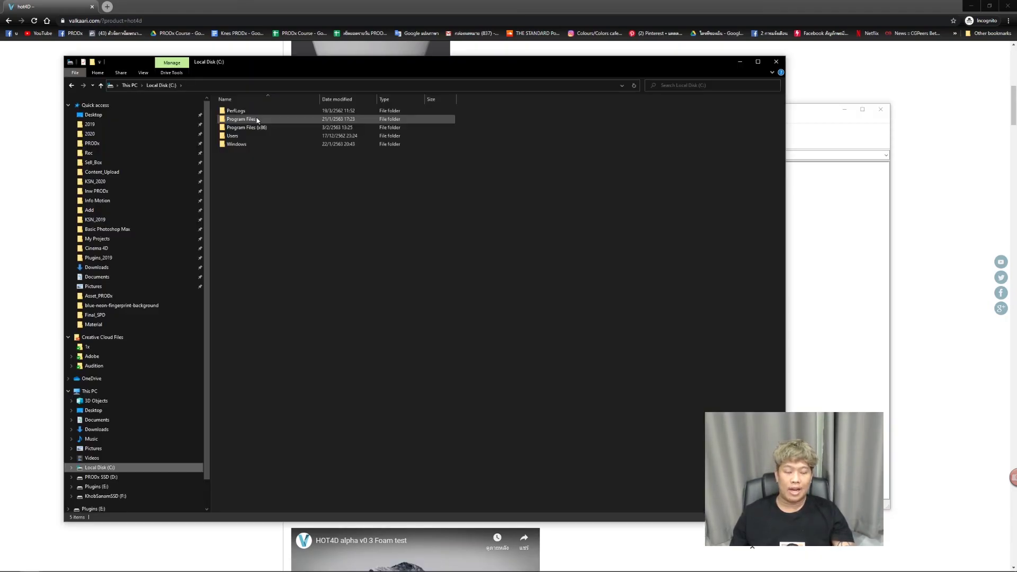
# - Confirm hot4DR21 is in Program Files > Maxon Cinema 4D R21 > plugins, then close Explorer and WinRAR
pyautogui.doubleClick(258, 121)
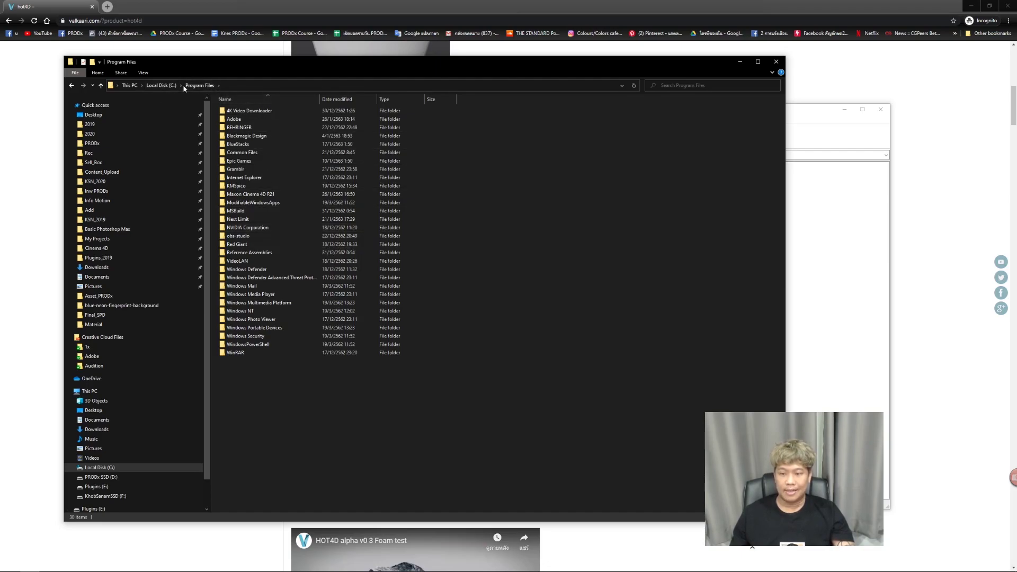
pyautogui.doubleClick(252, 194)
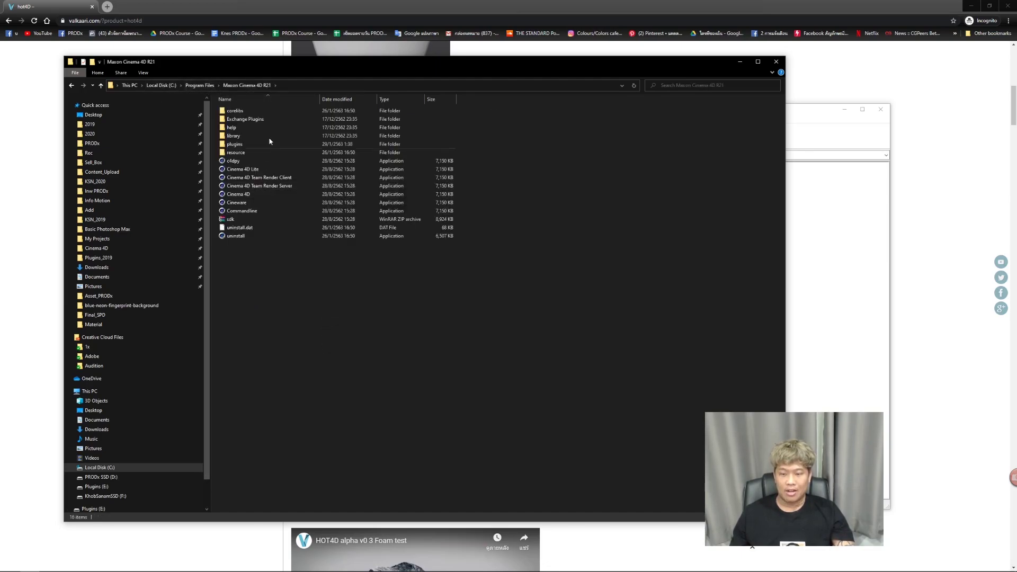
pyautogui.doubleClick(248, 144)
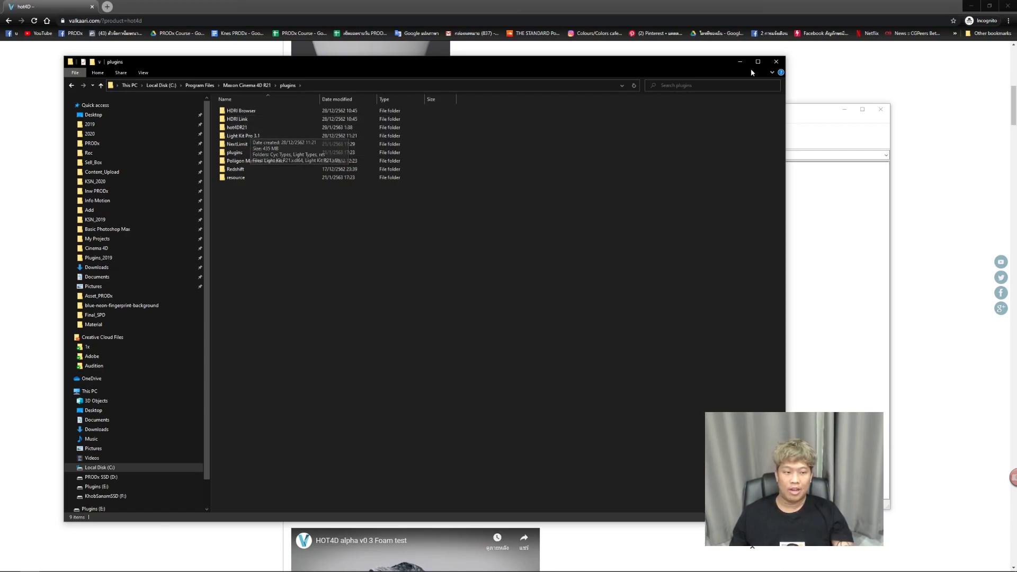
pyautogui.click(776, 62)
pyautogui.click(881, 109)
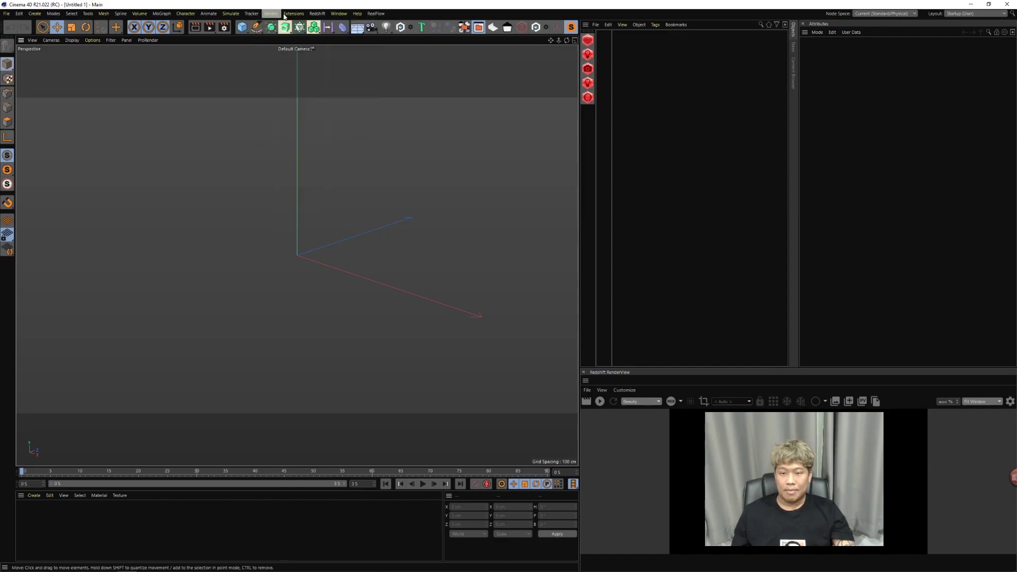
pyautogui.click(294, 13)
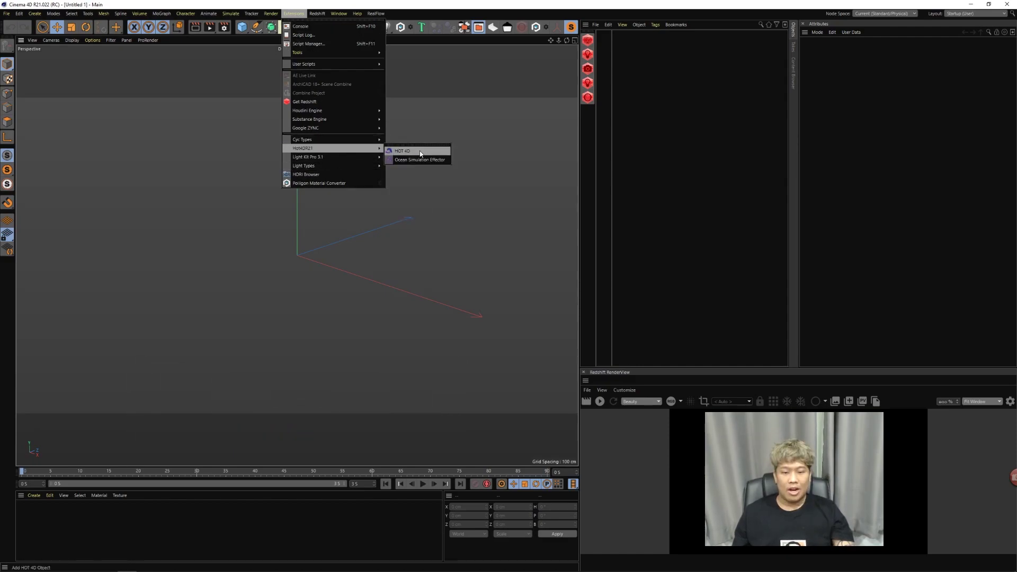
# - Add a Cube and a HOT 4D ocean object from Extensions > Hot4DR21, parenting HOT 4D under the Cube
pyautogui.click(420, 154)
pyautogui.click(245, 29)
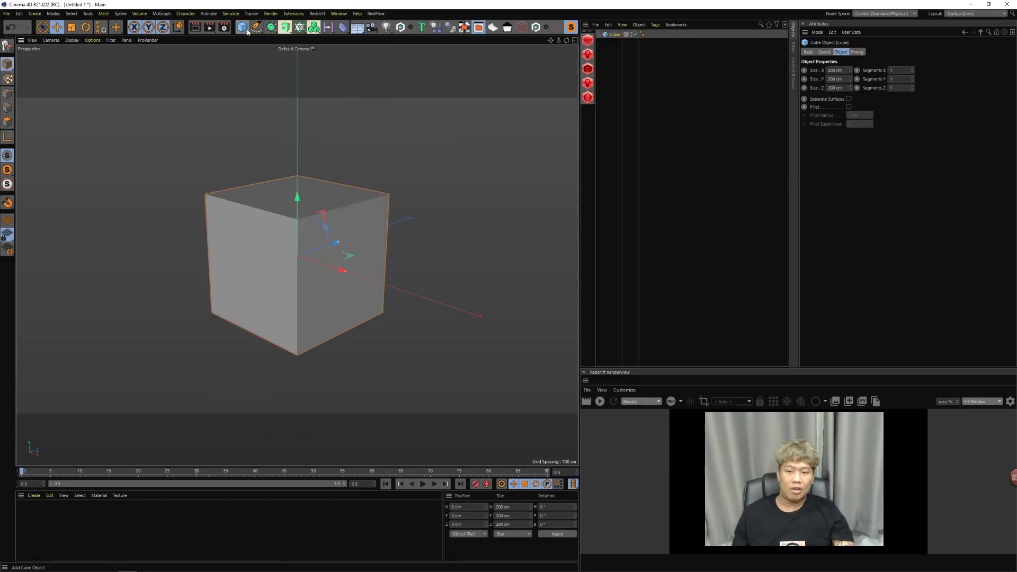
pyautogui.keyDown('alt'); pyautogui.moveTo(434, 218); pyautogui.dragTo(345, 249); pyautogui.keyUp('alt')
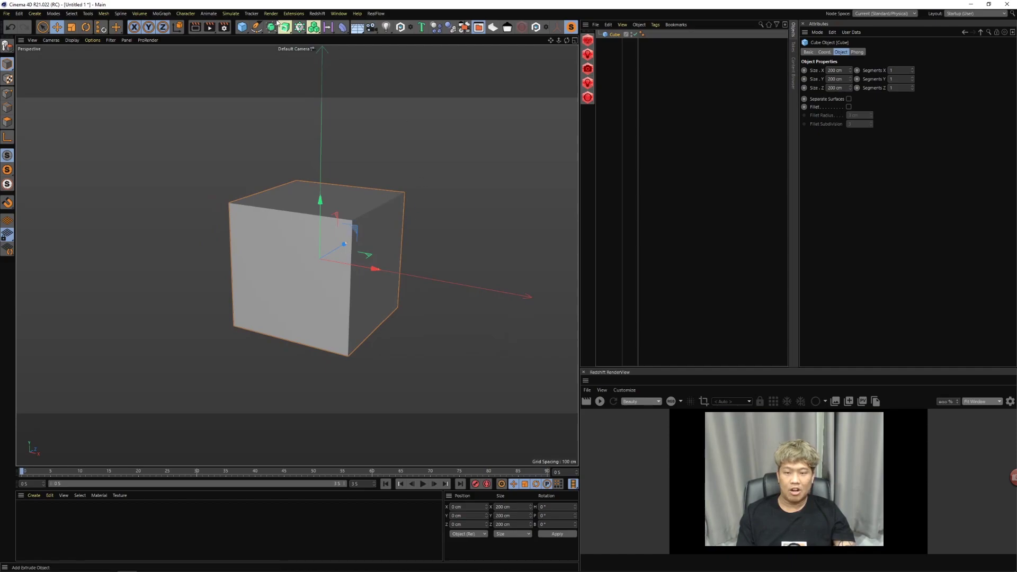
pyautogui.click(293, 13)
pyautogui.moveTo(326, 148)
pyautogui.click(416, 152)
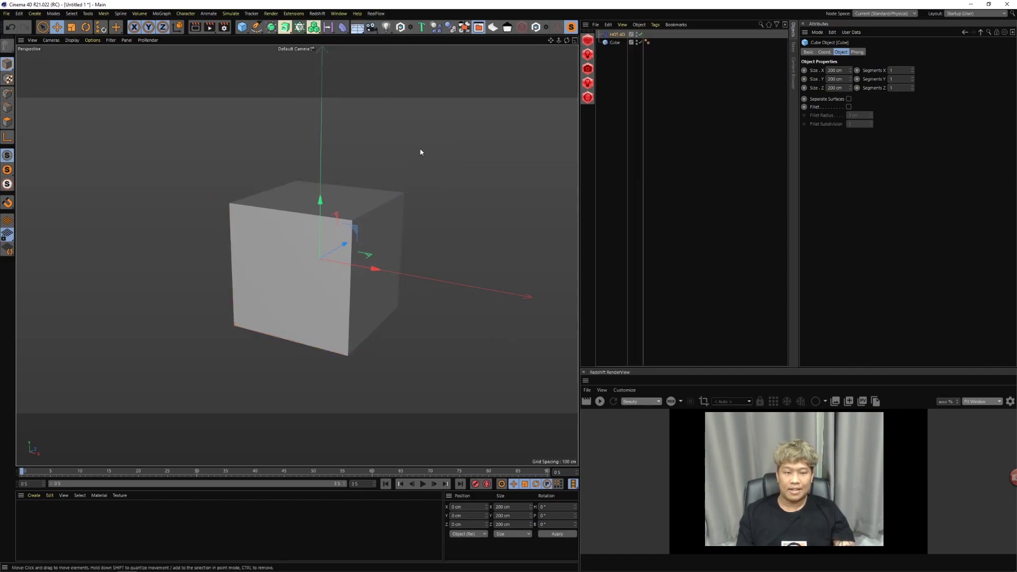
pyautogui.click(616, 61)
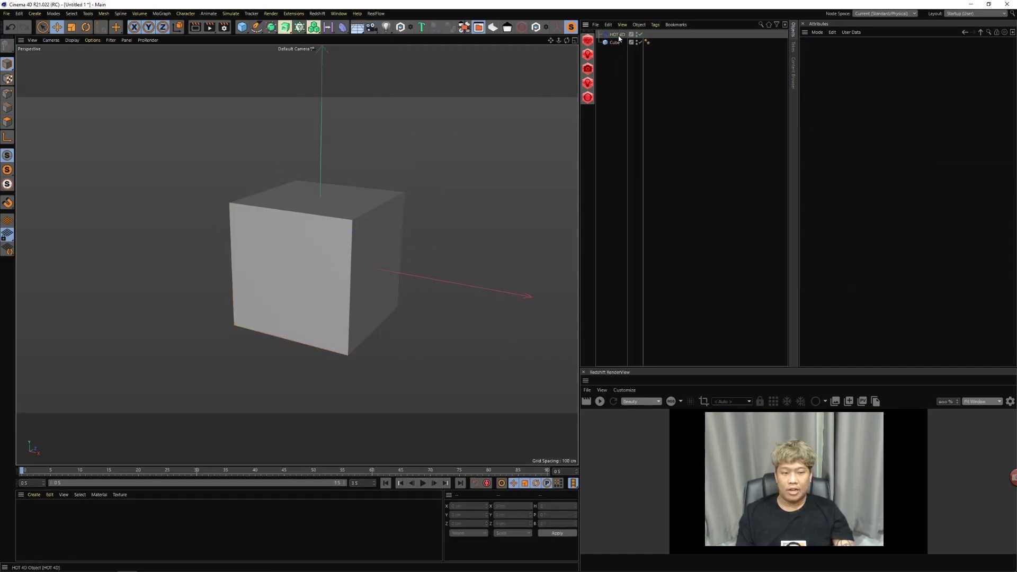
pyautogui.moveTo(614, 44); pyautogui.dragTo(616, 44)
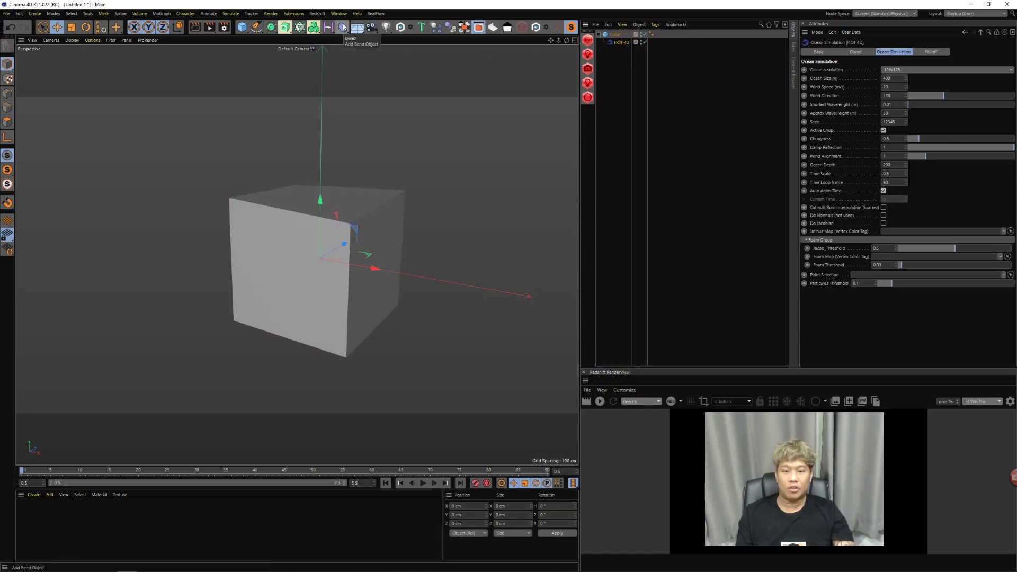
pyautogui.click(615, 80)
pyautogui.click(291, 265)
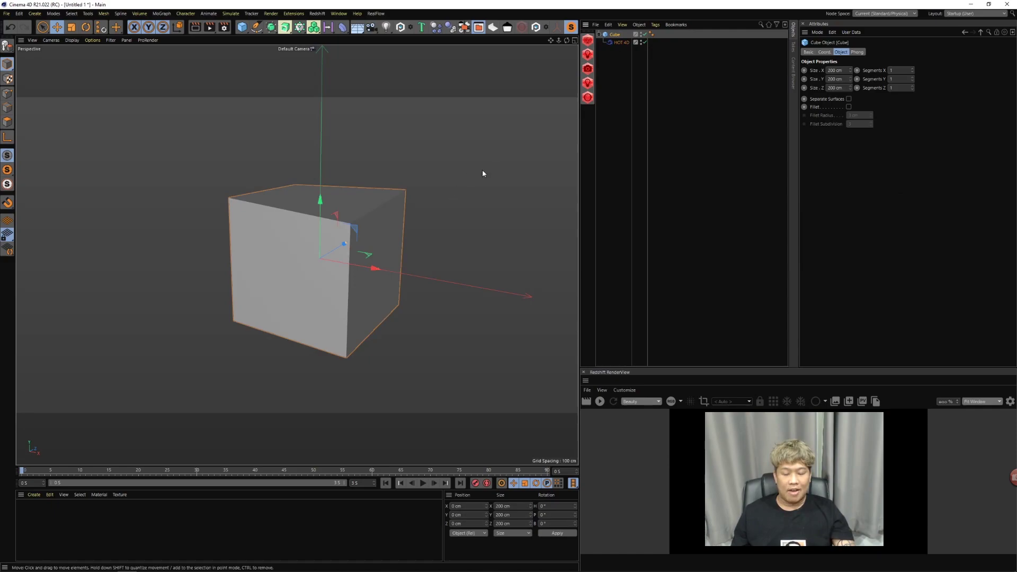
# - Set the Cube's segments to 150 on X, Y and Z
pyautogui.moveTo(574, 136); pyautogui.dragTo(532, 184, button='right')
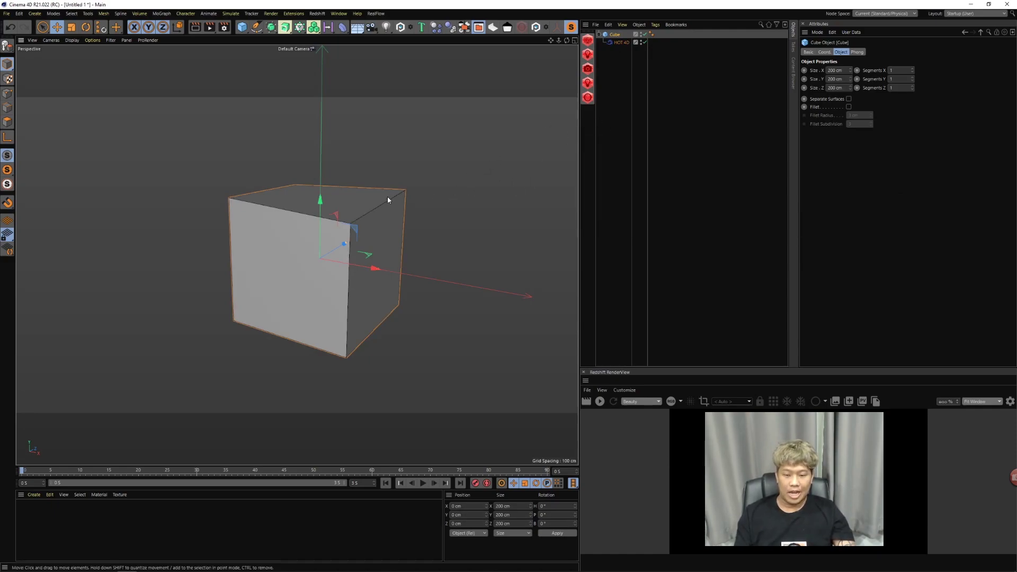
pyautogui.keyDown('alt'); pyautogui.moveTo(370, 212); pyautogui.dragTo(353, 220); pyautogui.keyUp('alt')
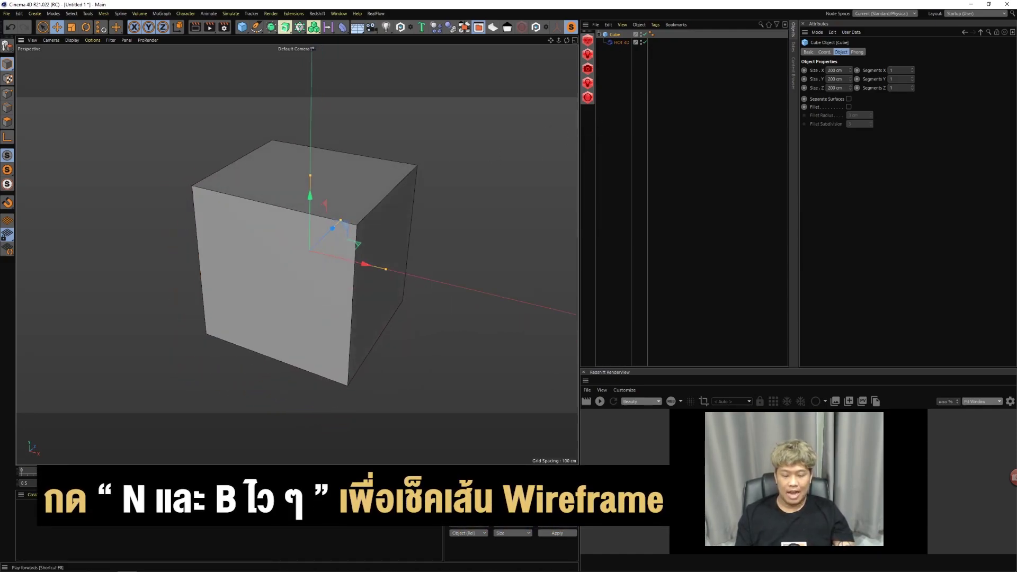
pyautogui.scroll(-2, 399, 404)
pyautogui.scroll(-3, 415, 436)
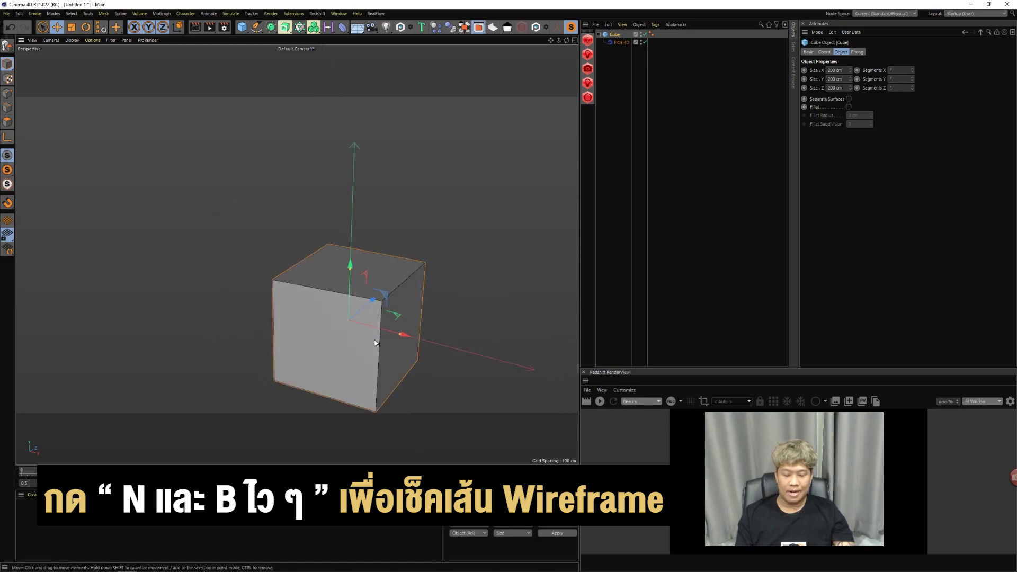
pyautogui.moveTo(374, 343); pyautogui.dragTo(331, 281)
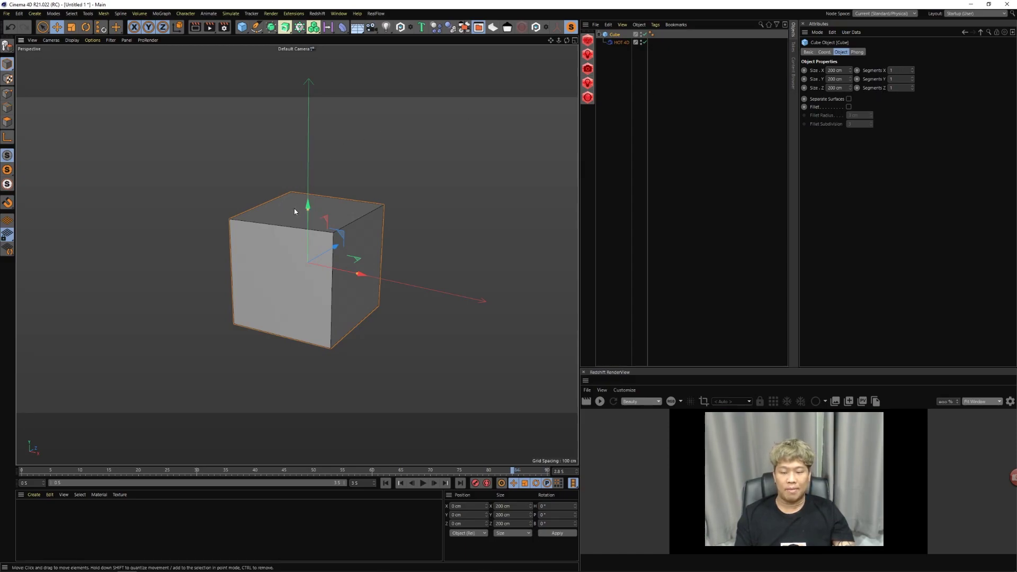
pyautogui.click(900, 69)
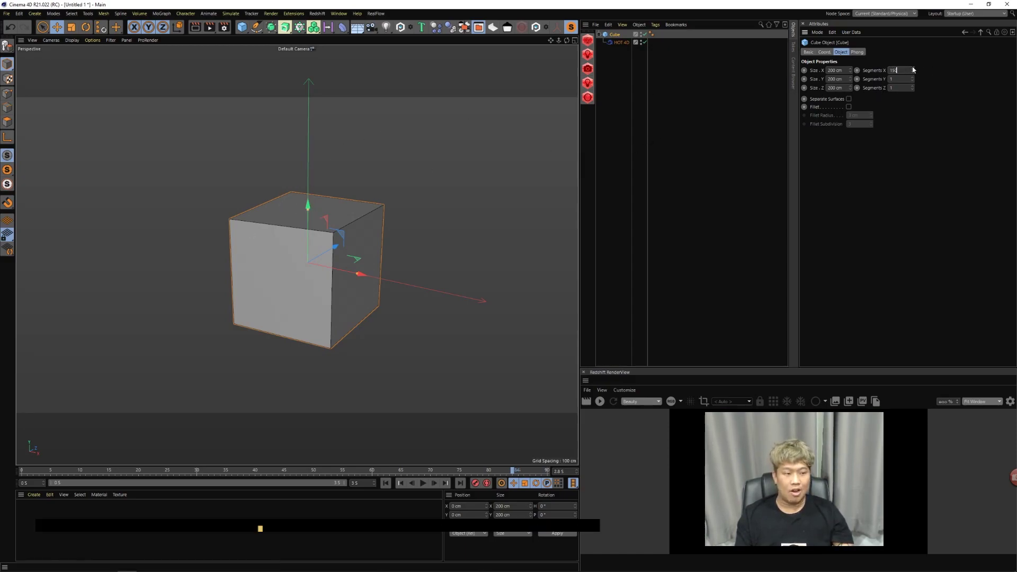
pyautogui.write('150')
pyautogui.press('Tab')
pyautogui.write('150')
pyautogui.press('Tab')
pyautogui.write('150')
pyautogui.press('Return')
pyautogui.click(350, 187)
# - Reduce the Cube's height to roughly 58 cm, flattening it into a wavy ocean slab
pyautogui.scroll(5, 349, 188)
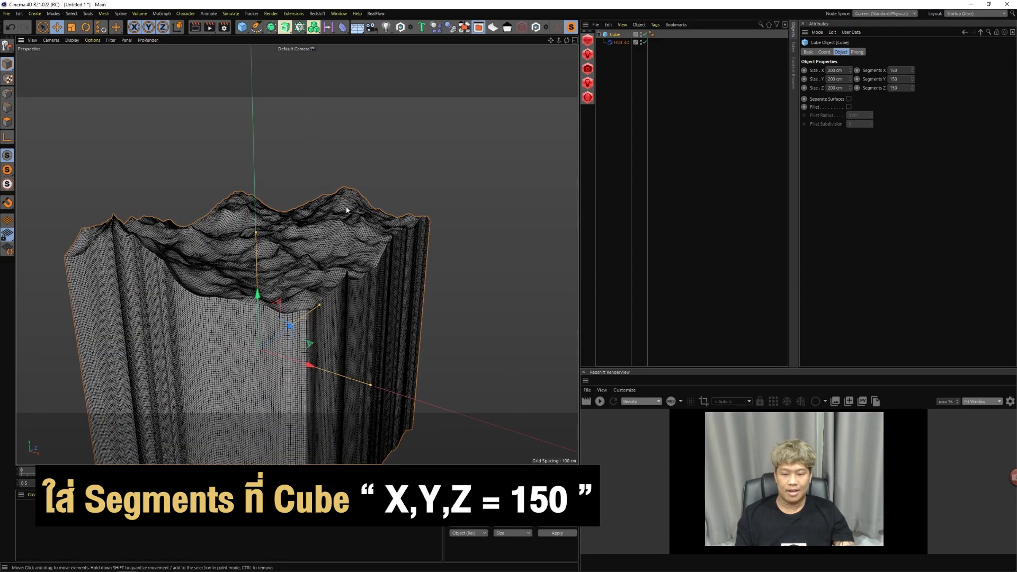
pyautogui.scroll(-3, 350, 188)
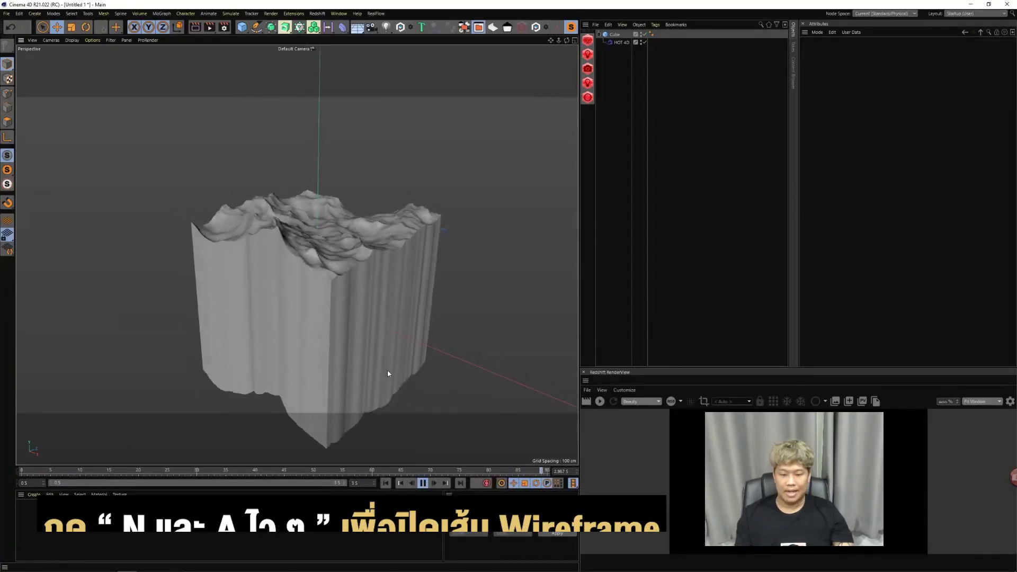
pyautogui.keyDown('alt'); pyautogui.moveTo(340, 297); pyautogui.dragTo(367, 269); pyautogui.keyUp('alt')
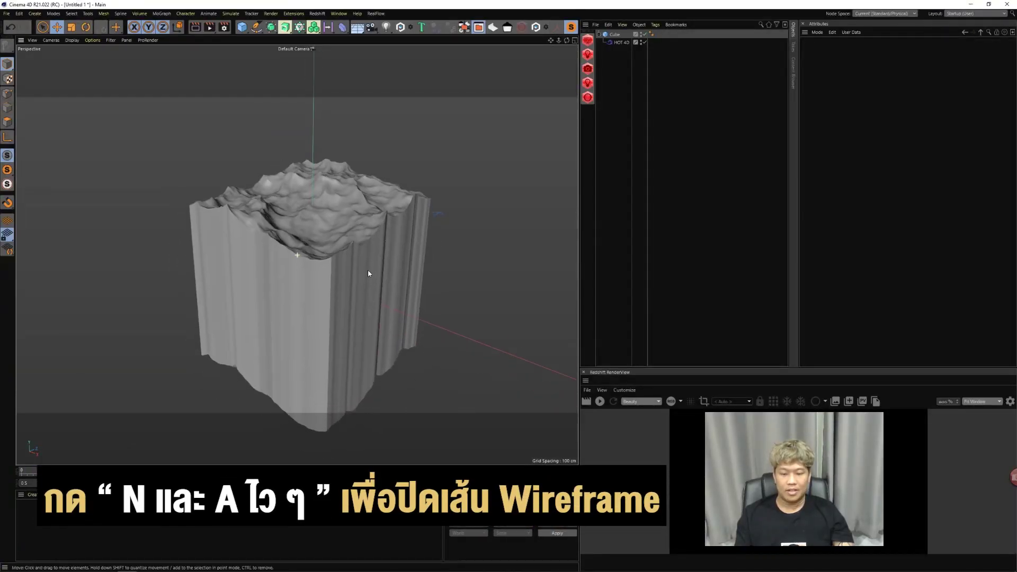
pyautogui.click(620, 36)
pyautogui.moveTo(850, 79); pyautogui.dragTo(850, 122)
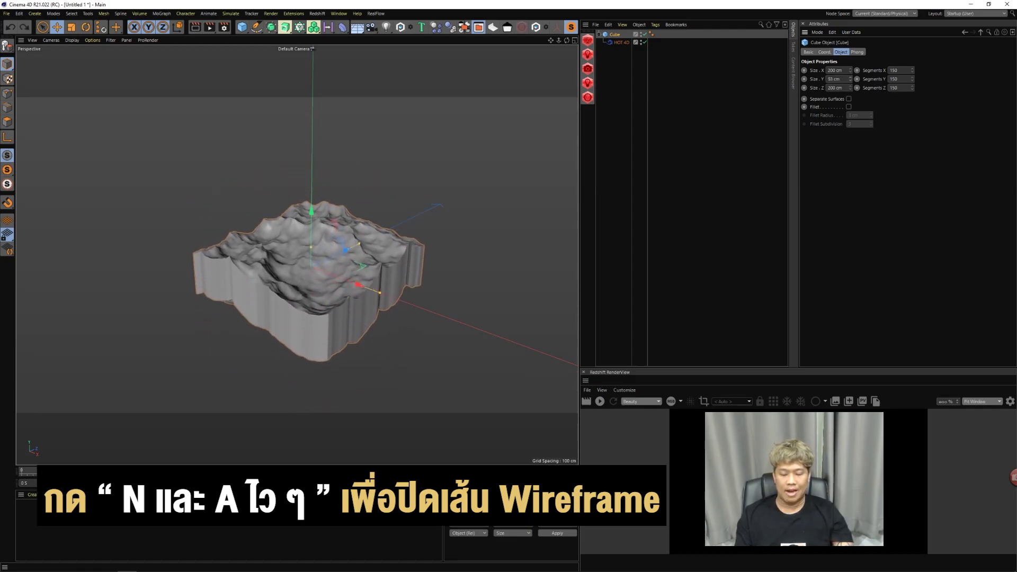
pyautogui.keyDown('alt'); pyautogui.moveTo(329, 215); pyautogui.dragTo(299, 194, button='middle'); pyautogui.keyUp('alt')
pyautogui.scroll(5, 335, 231)
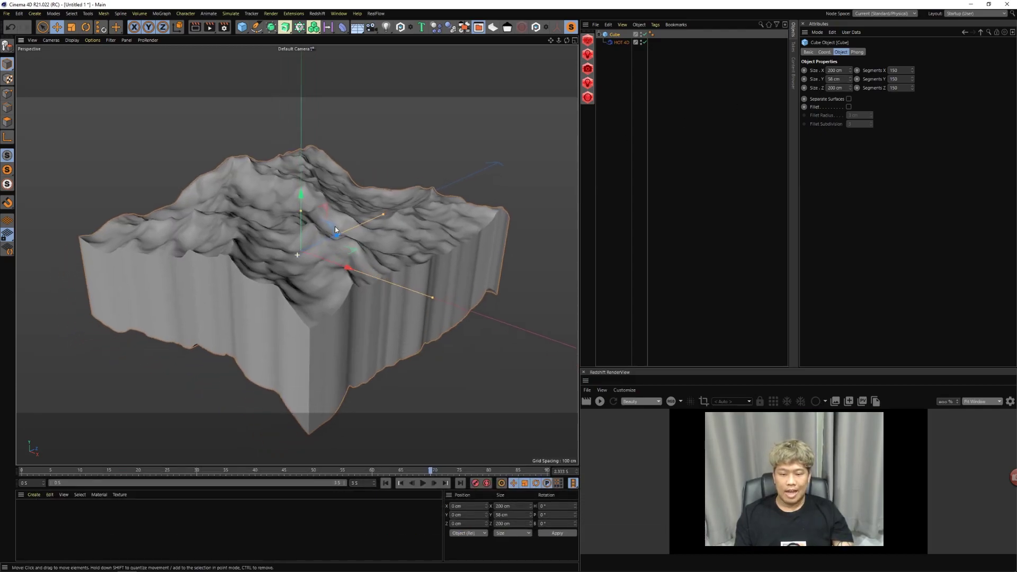
pyautogui.scroll(-2, 396, 208)
pyautogui.scroll(-2, 408, 177)
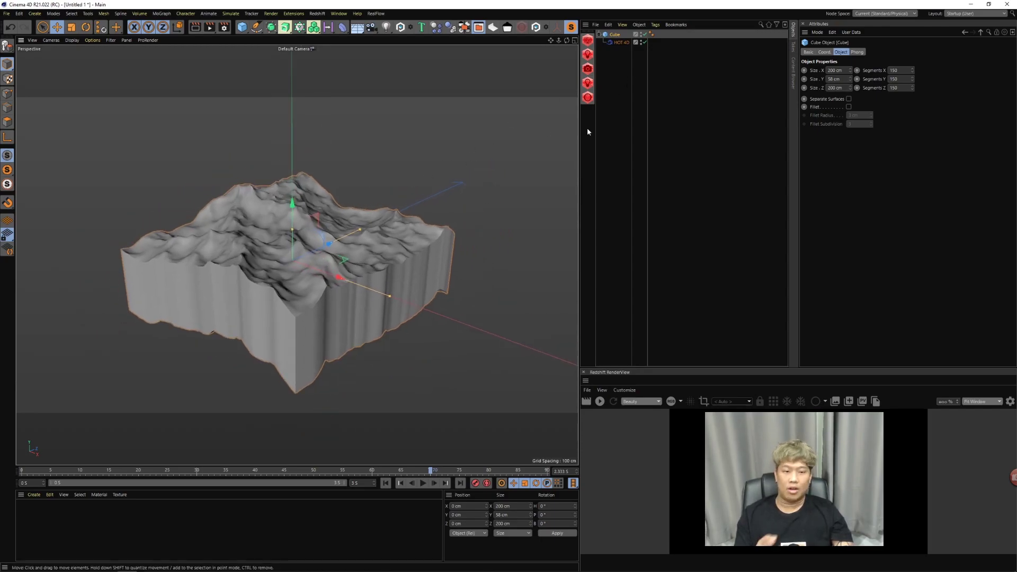
# - Set the HOT 4D ocean resolution to 256x256 after briefly trying 1024x1024
pyautogui.click(622, 42)
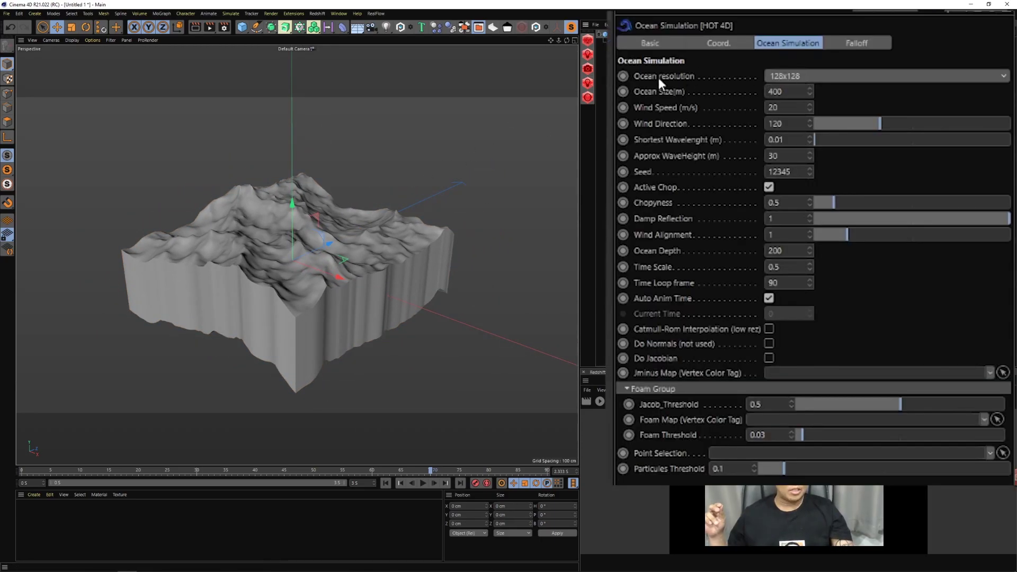
pyautogui.click(800, 75)
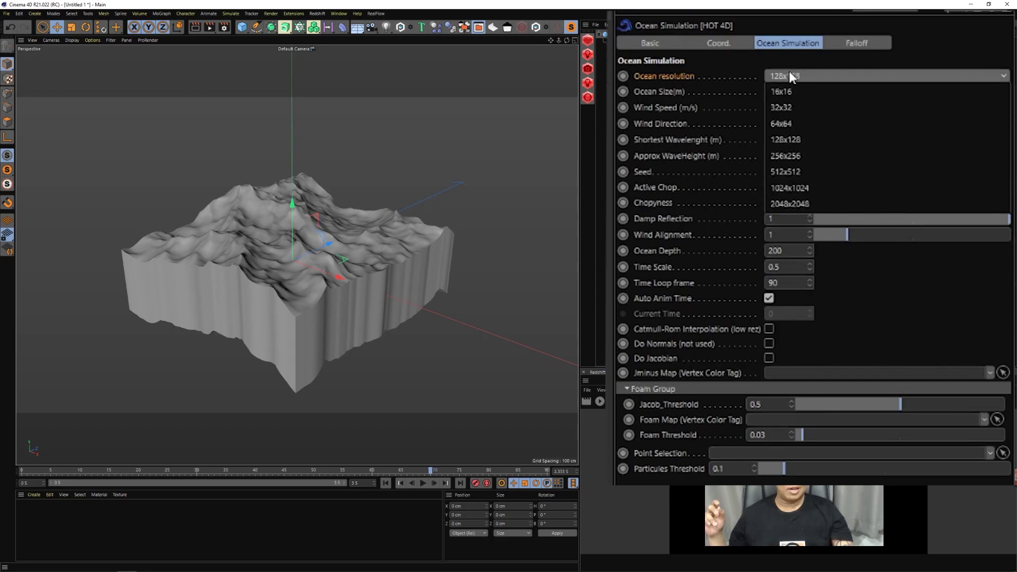
pyautogui.click(807, 160)
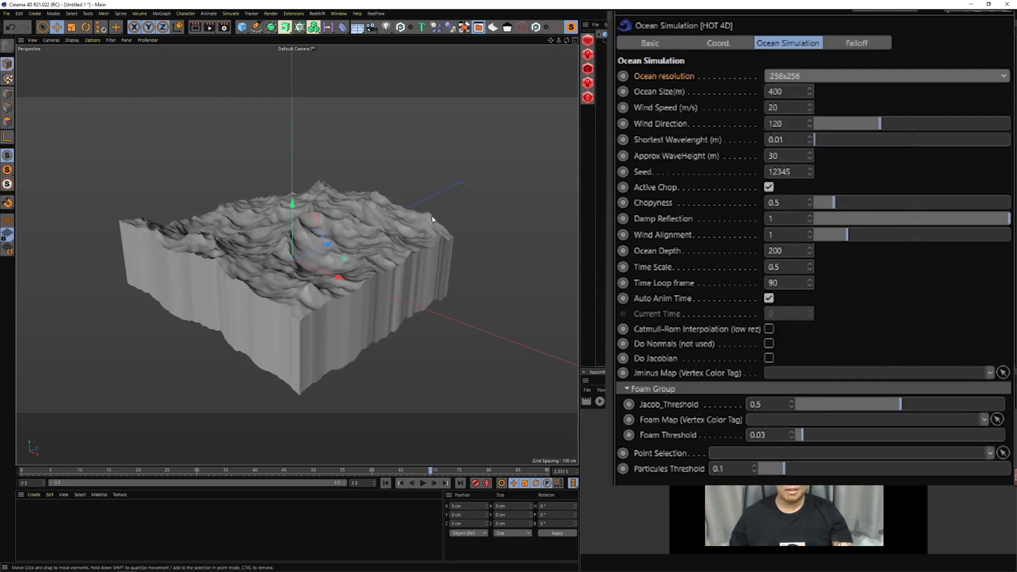
pyautogui.click(839, 77)
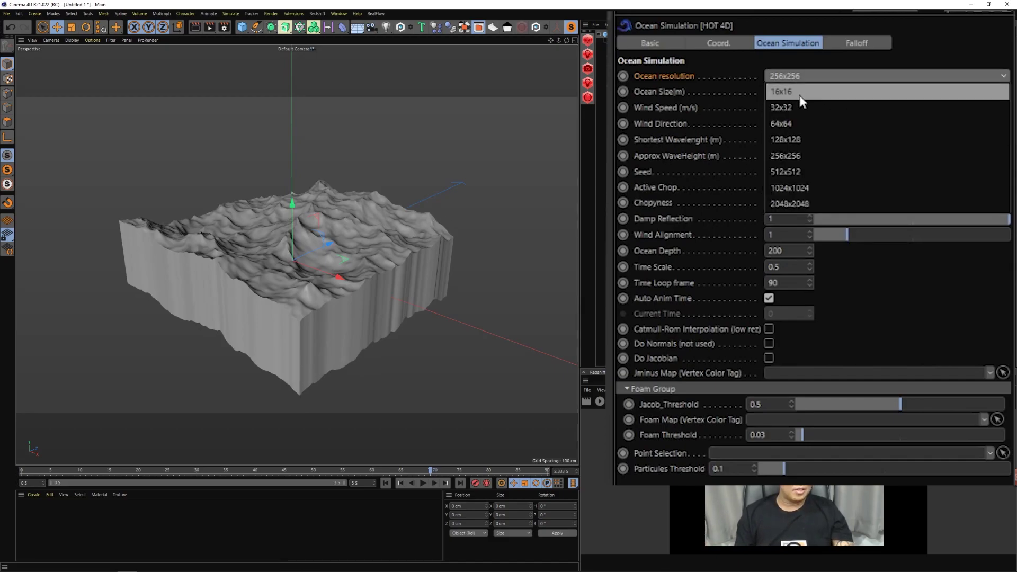
pyautogui.click(819, 158)
pyautogui.press('Up')
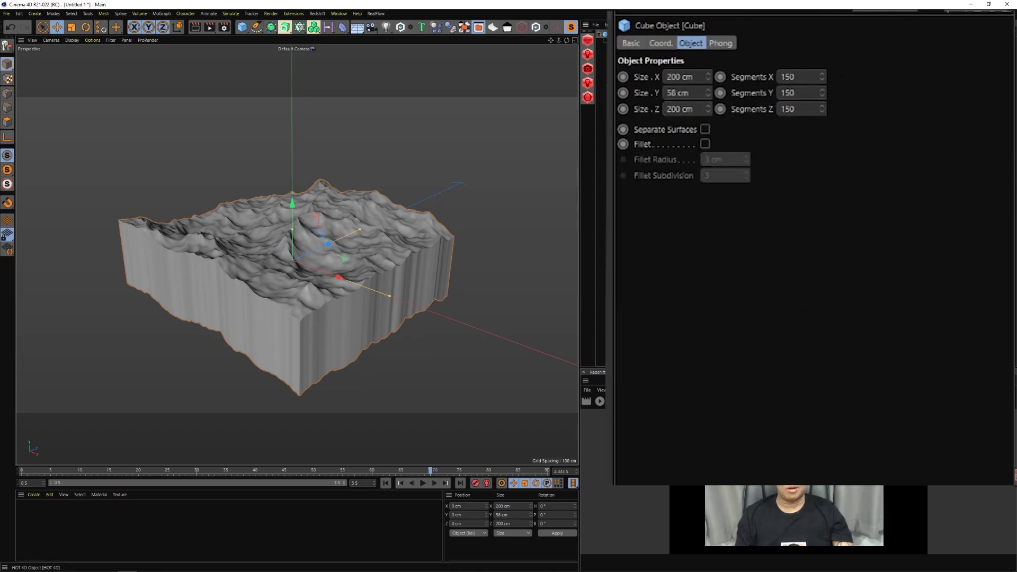
pyautogui.press('Down')
pyautogui.click(799, 75)
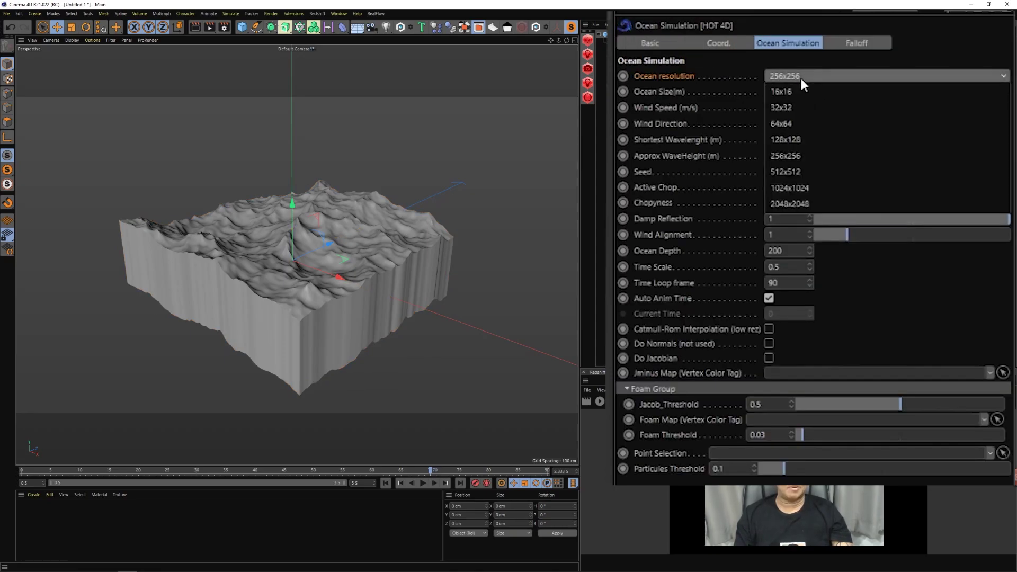
pyautogui.click(787, 189)
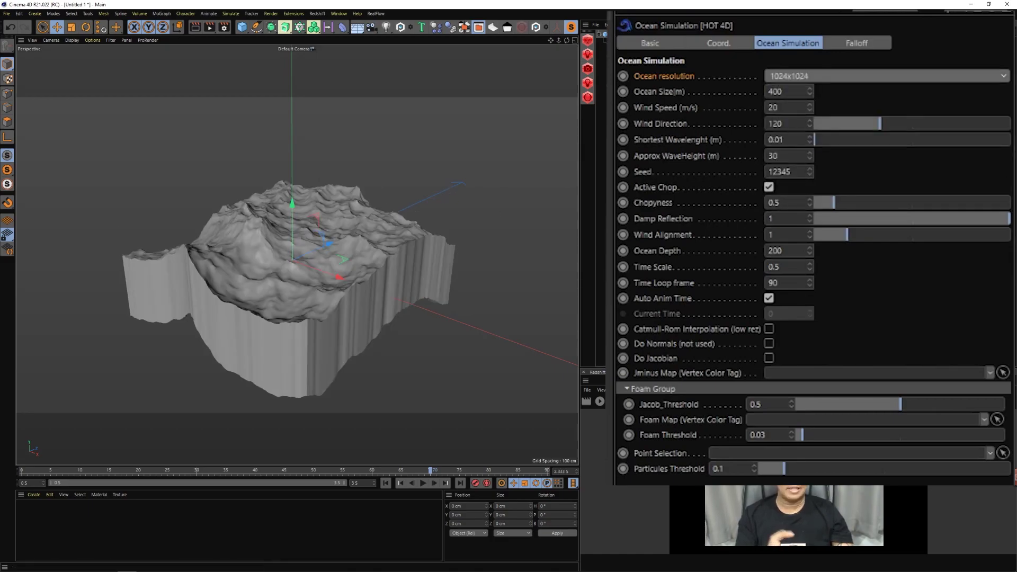
pyautogui.click(806, 77)
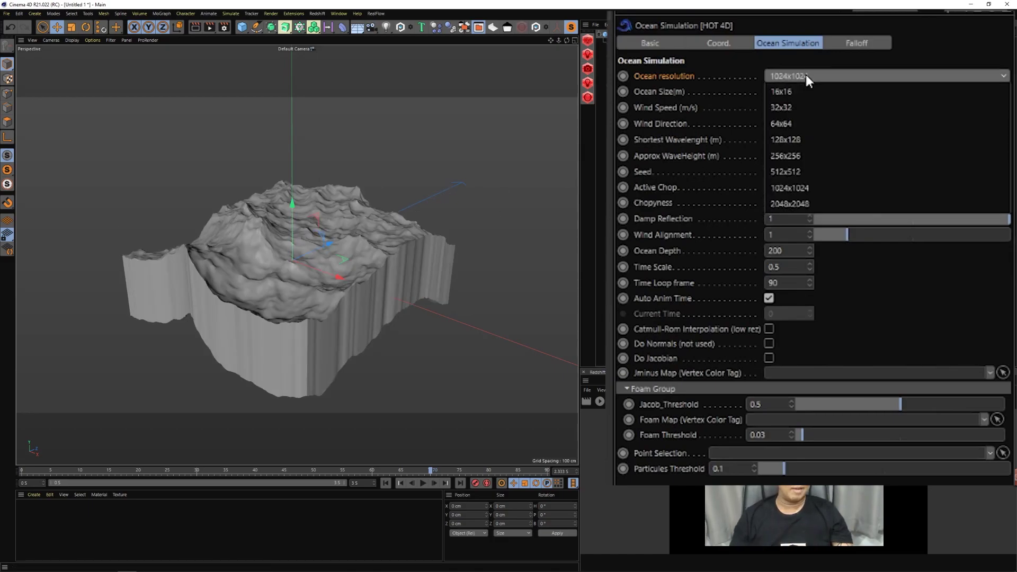
pyautogui.click(794, 156)
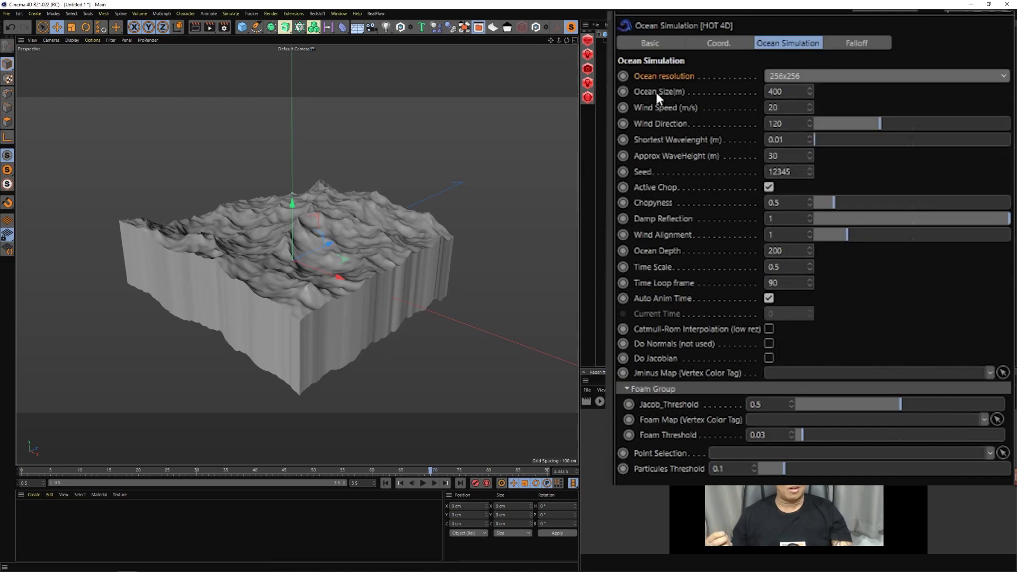
# - Test Ocean Size, Wind Speed and Wind Direction during playback, keeping 400, 20 and 120
pyautogui.click(801, 92)
pyautogui.moveTo(810, 92)
pyautogui.mouseDown()
pyautogui.moveTo(810, 64)
pyautogui.moveTo(810, 79)
pyautogui.mouseUp()
pyautogui.click(423, 483)
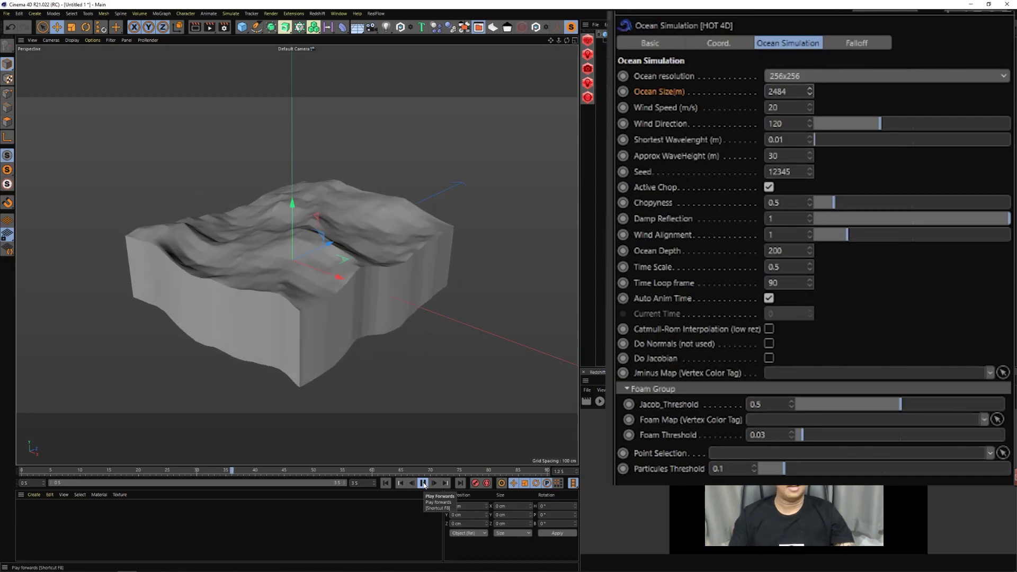
pyautogui.press('space')
pyautogui.write('400')
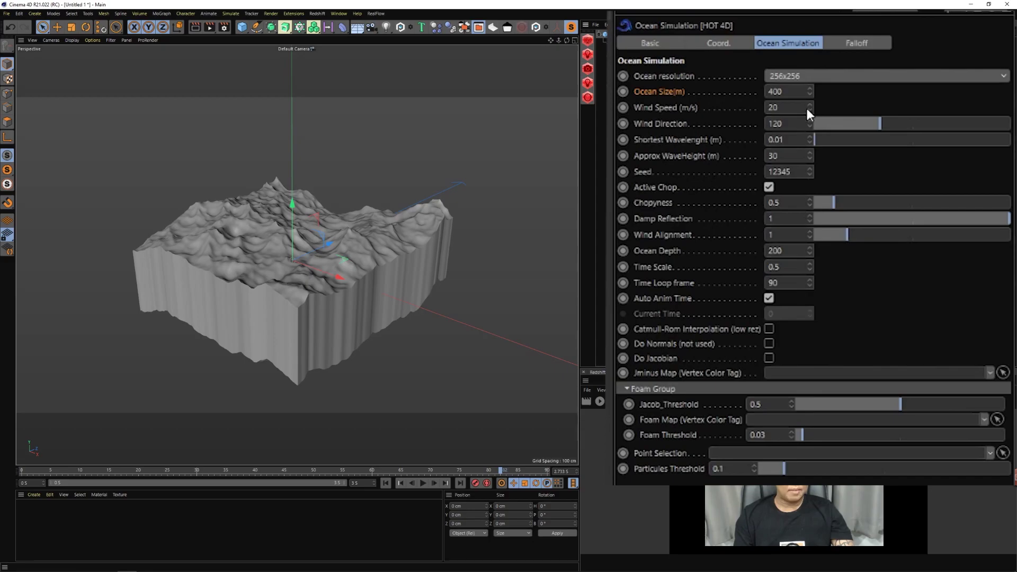
pyautogui.moveTo(809, 106); pyautogui.dragTo(809, 84)
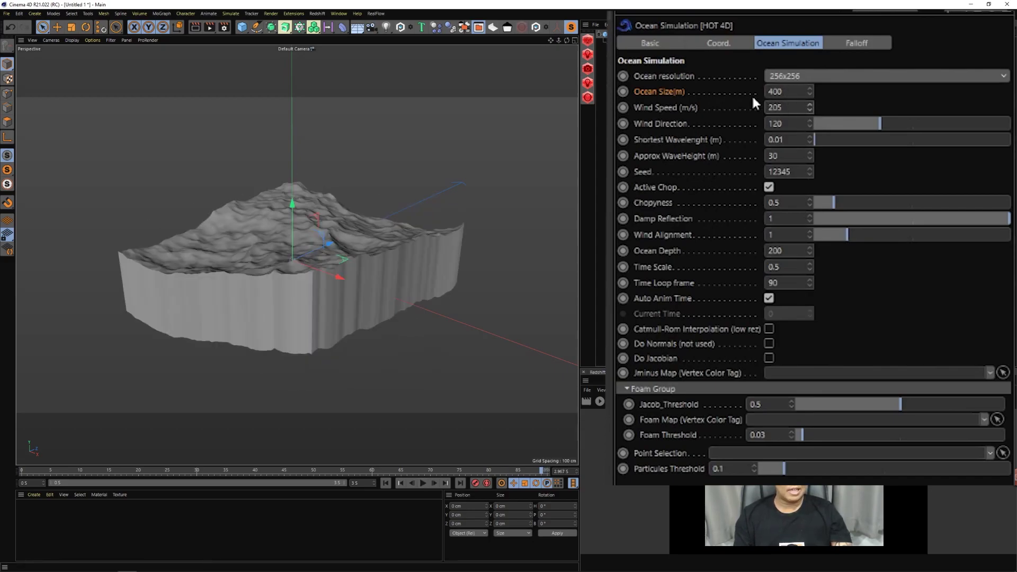
pyautogui.moveTo(810, 107); pyautogui.dragTo(810, 90)
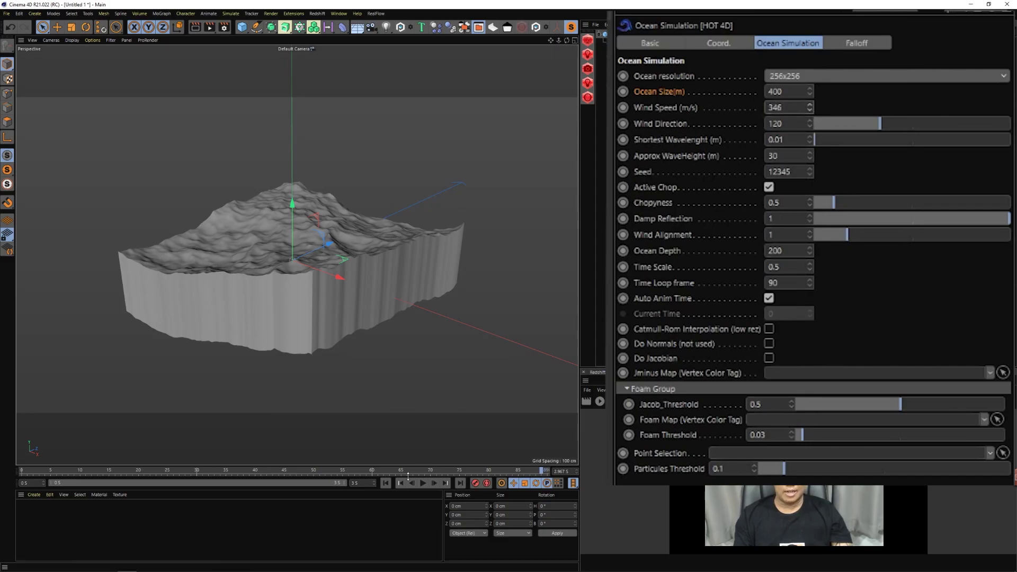
pyautogui.click(426, 485)
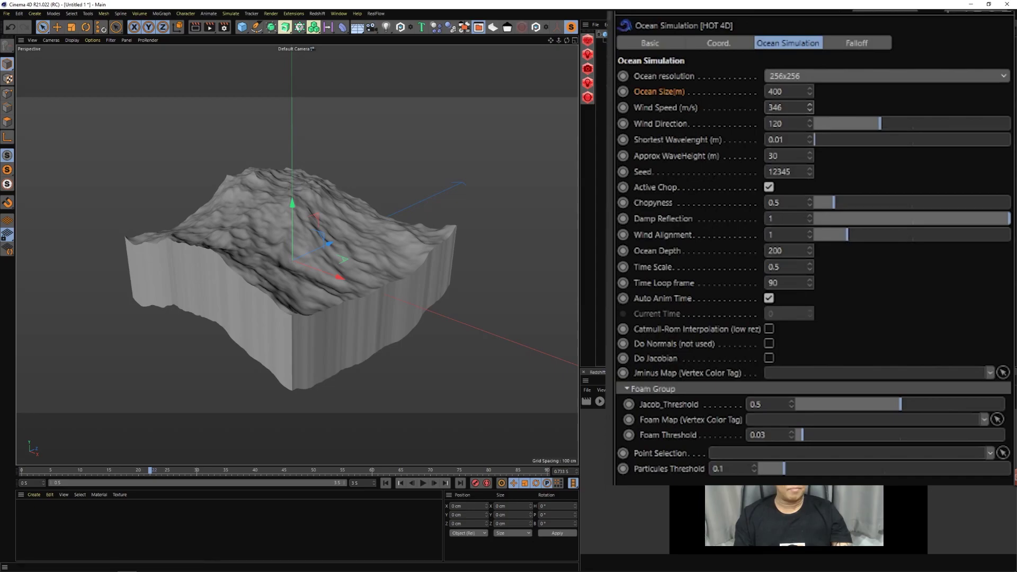
pyautogui.write('0')
pyautogui.press('Return')
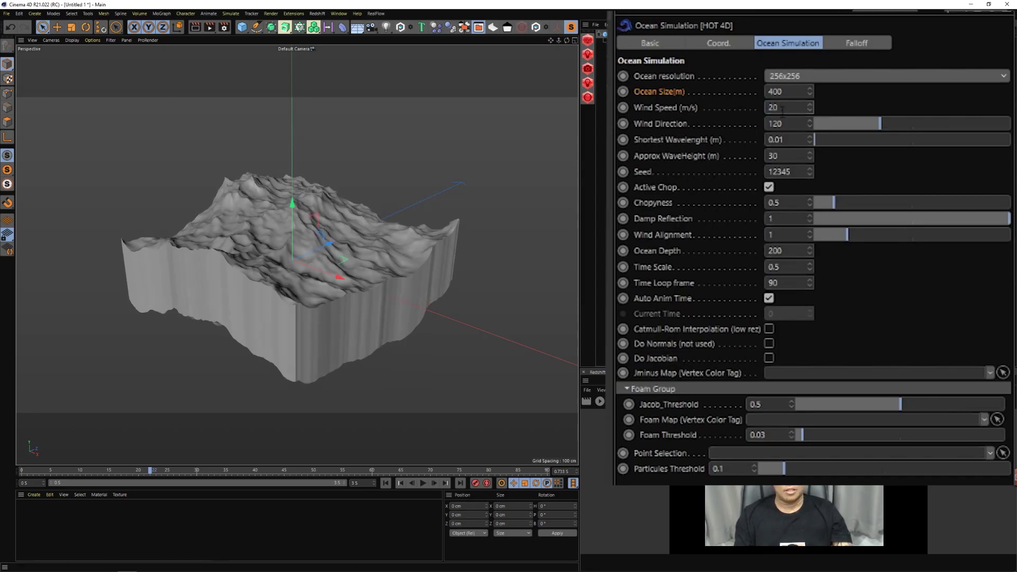
pyautogui.click(423, 483)
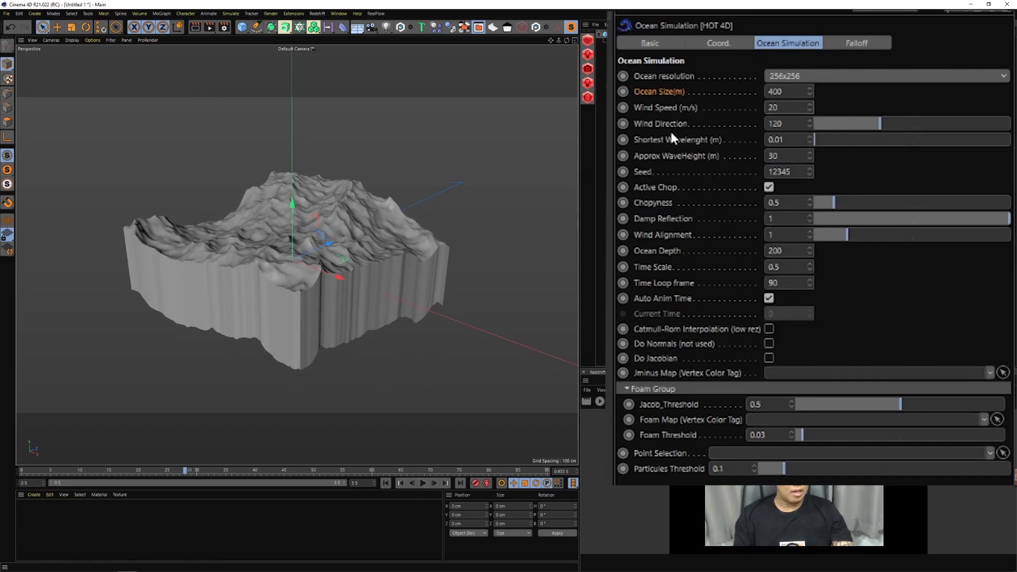
pyautogui.moveTo(876, 125); pyautogui.dragTo(977, 118)
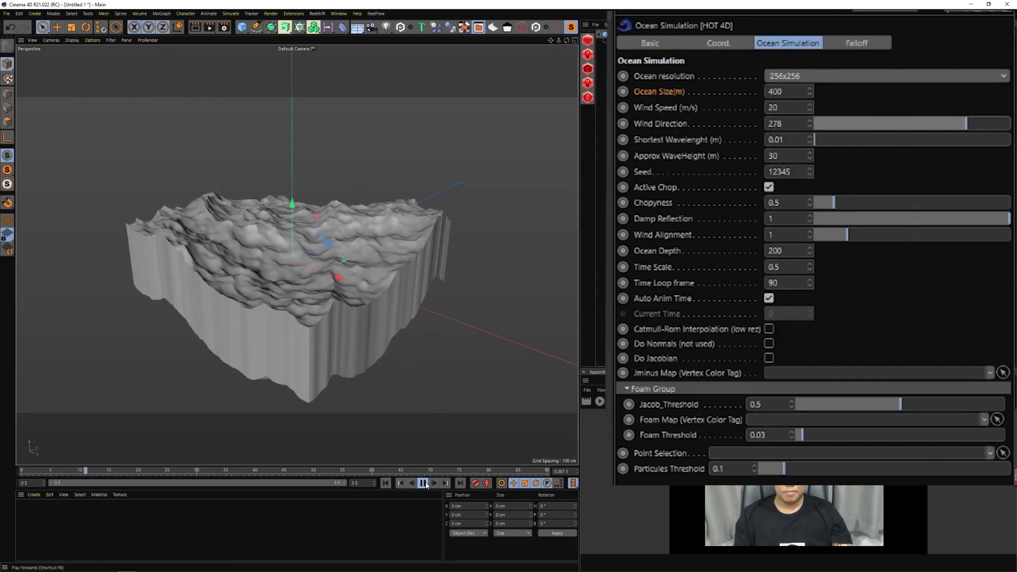
pyautogui.hotkey('ctrl', 'z')
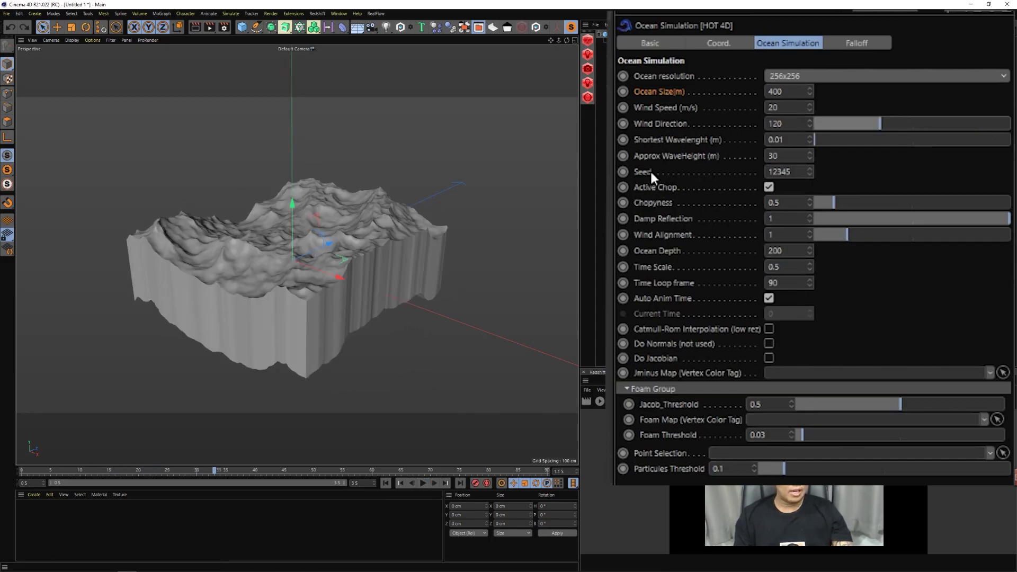
# - Step the ocean Seed up to 12363 and preview the new wave pattern with playback
pyautogui.click(811, 168)
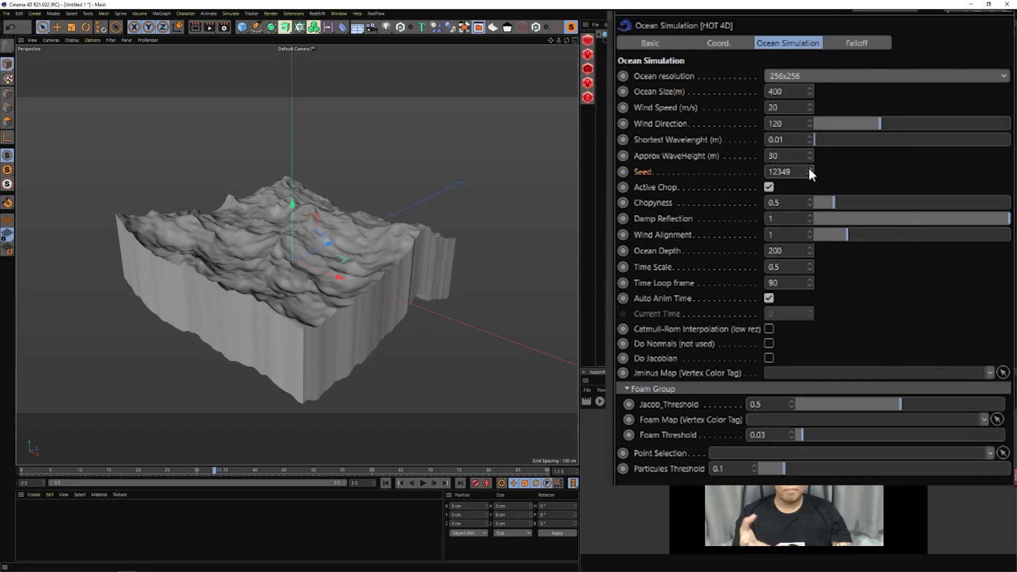
pyautogui.click(808, 169)
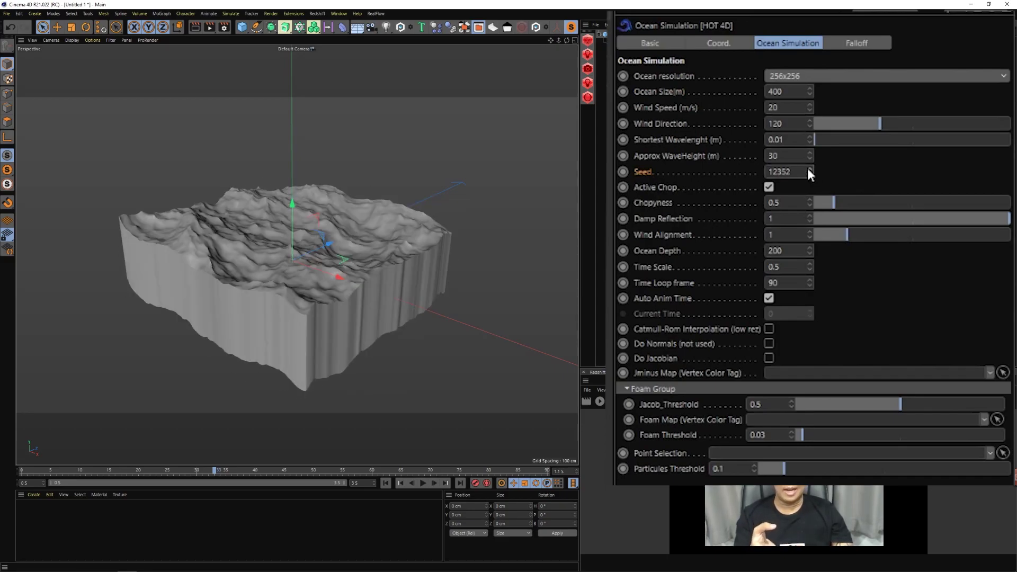
pyautogui.click(808, 169)
pyautogui.click(808, 169)
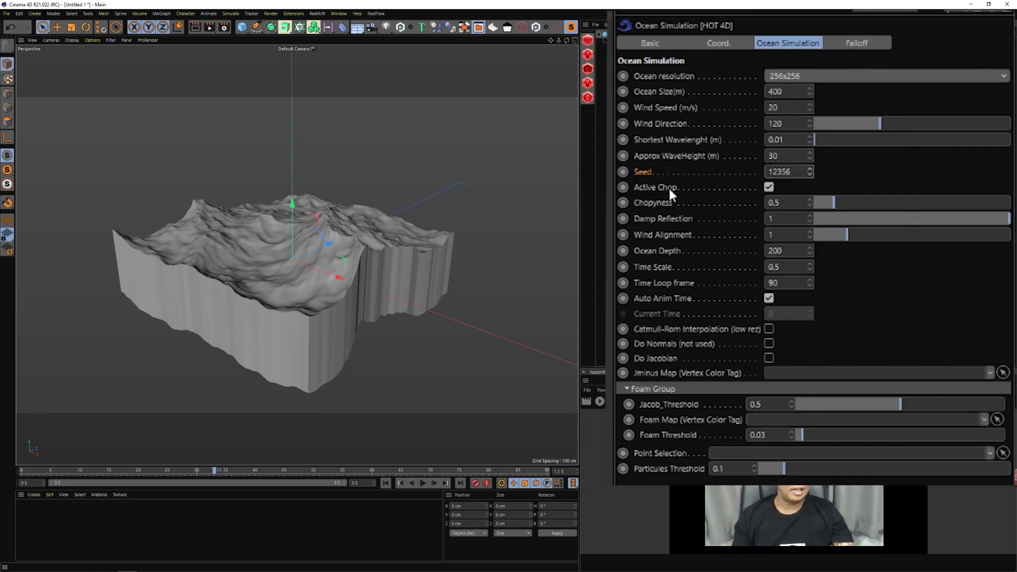
pyautogui.click(810, 169)
pyautogui.click(810, 168)
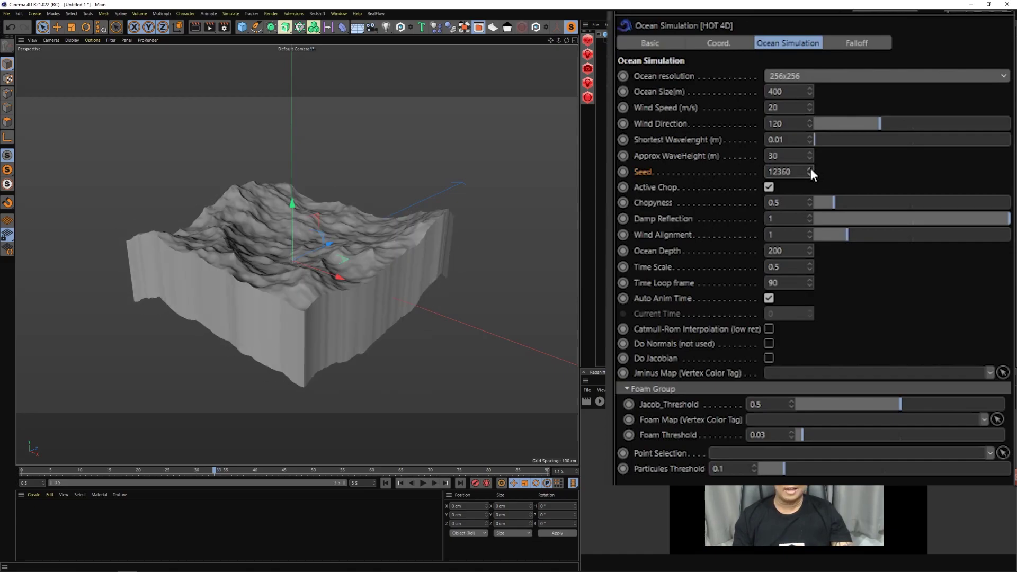
pyautogui.click(809, 168)
pyautogui.click(423, 483)
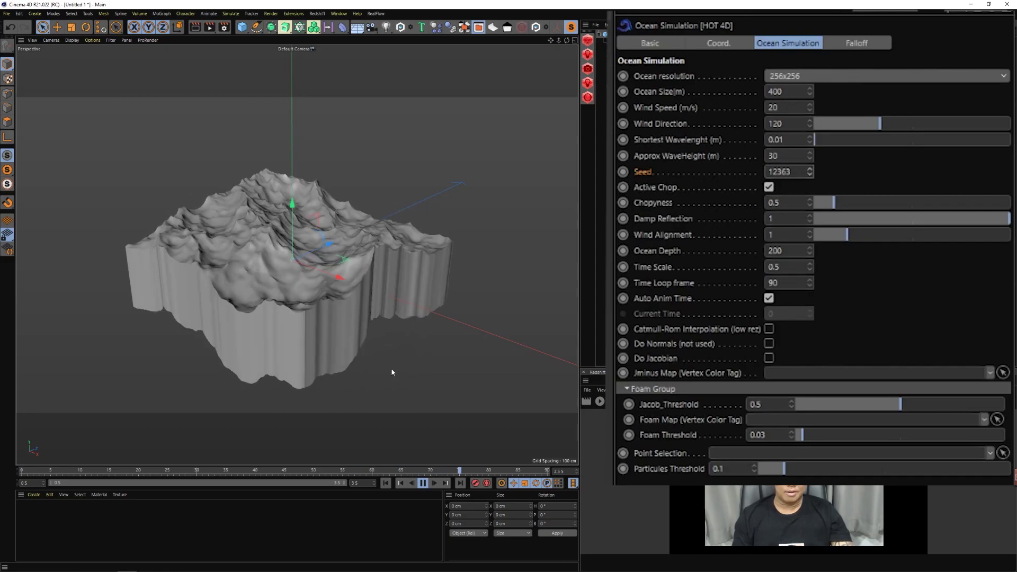
pyautogui.click(421, 482)
# - Drag Chopyness up to 2.1, play, and zoom in to inspect the curling crests
pyautogui.moveTo(834, 203)
pyautogui.mouseDown()
pyautogui.moveTo(987, 200)
pyautogui.moveTo(857, 203)
pyautogui.moveTo(897, 203)
pyautogui.mouseUp()
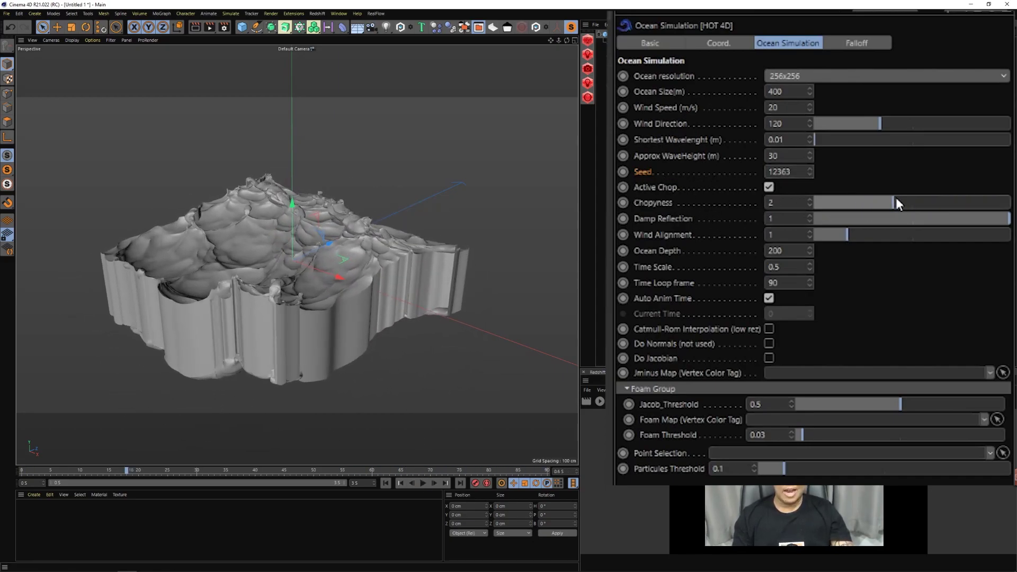
pyautogui.click(386, 483)
pyautogui.click(423, 483)
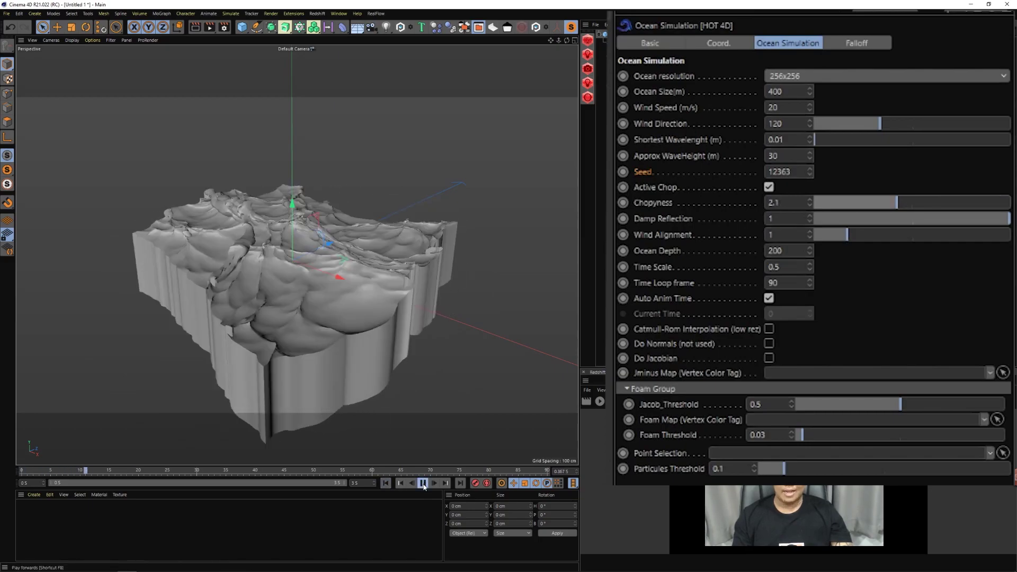
pyautogui.scroll(2, 279, 248)
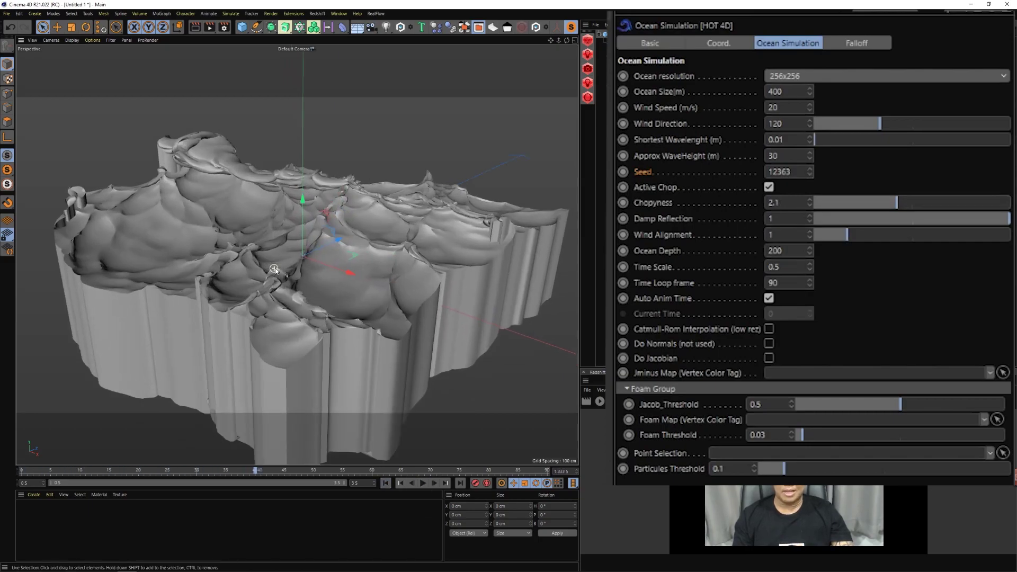
pyautogui.scroll(5, 275, 268)
pyautogui.scroll(2, 333, 319)
pyautogui.scroll(2, 319, 317)
pyautogui.moveTo(319, 317)
pyautogui.keyDown('alt'); pyautogui.mouseDown()
pyautogui.moveTo(330, 307)
pyautogui.moveTo(314, 309)
pyautogui.moveTo(378, 242)
pyautogui.moveTo(263, 258)
pyautogui.moveTo(270, 249)
pyautogui.mouseUp(); pyautogui.keyUp('alt')
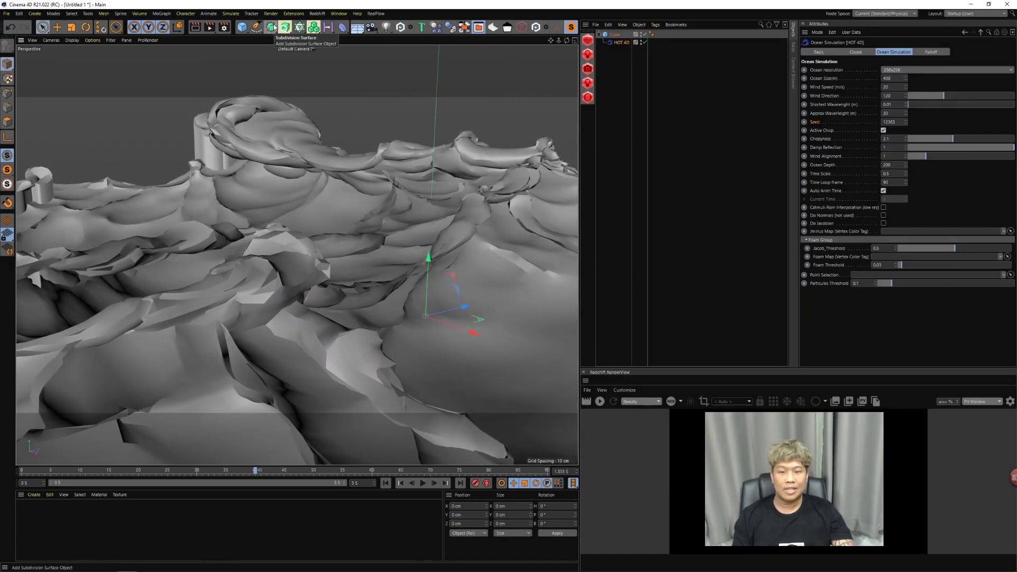
# - Put the cube under a Subdivision Surface, then disable the smoothing
pyautogui.click(274, 26)
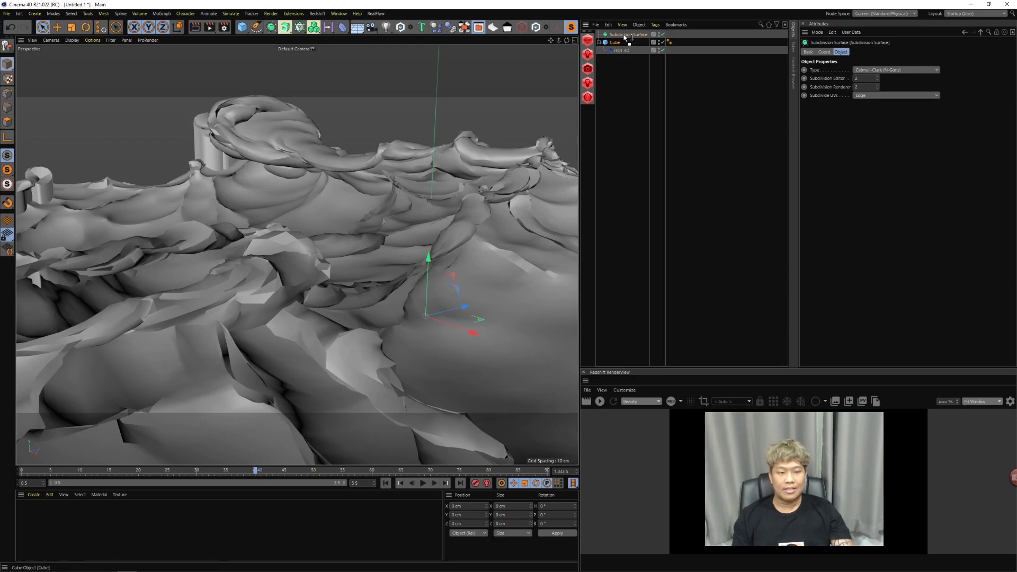
pyautogui.moveTo(626, 37); pyautogui.dragTo(625, 35)
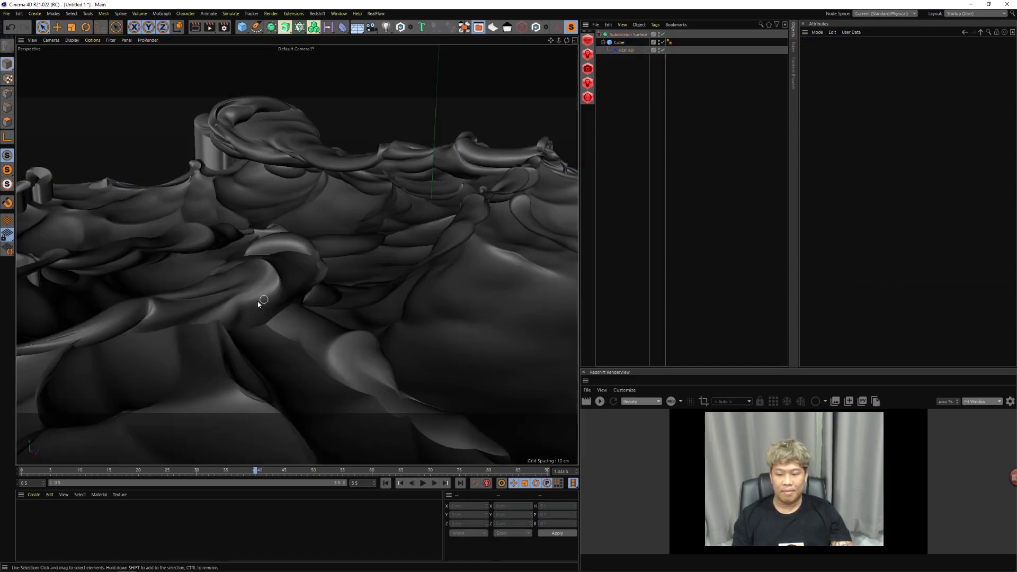
pyautogui.moveTo(258, 303)
pyautogui.keyDown('alt'); pyautogui.mouseDown()
pyautogui.moveTo(396, 232)
pyautogui.moveTo(350, 231)
pyautogui.moveTo(377, 248)
pyautogui.moveTo(319, 252)
pyautogui.moveTo(332, 268)
pyautogui.mouseUp(); pyautogui.keyUp('alt')
pyautogui.press('h')
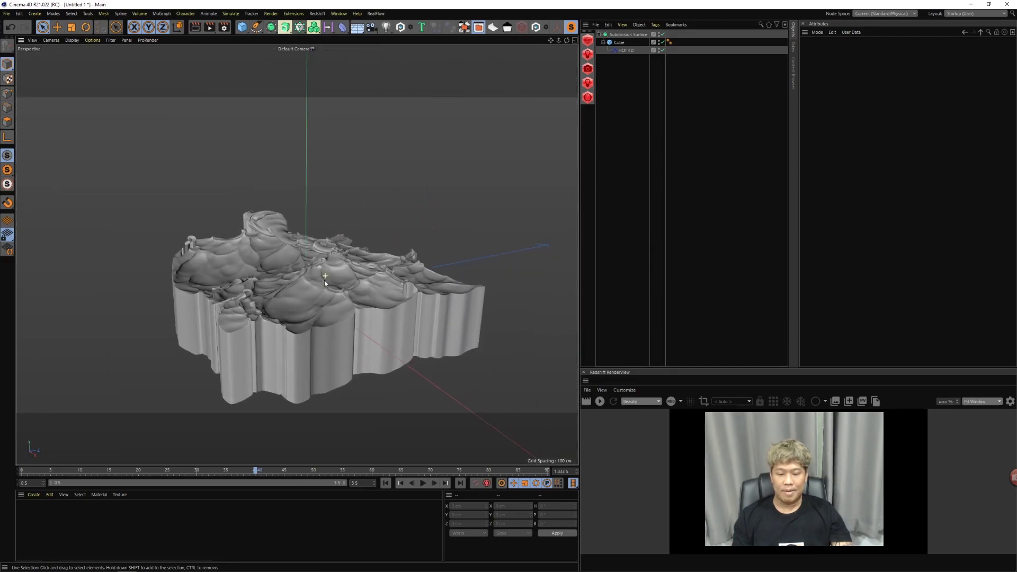
pyautogui.click(662, 34)
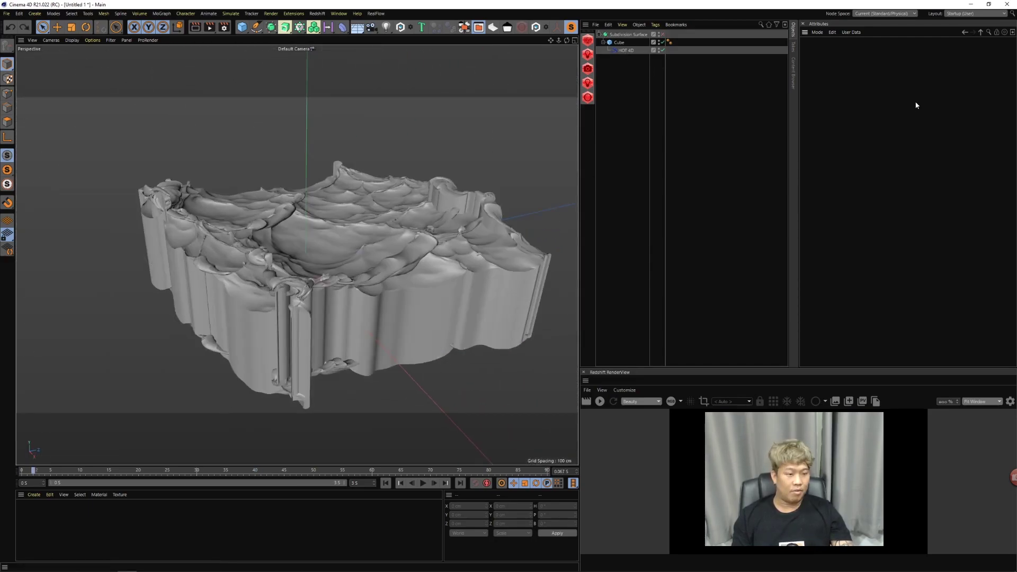
# - Drag HOT 4D Chopyness to 0 and play the timeline to check the smoother waves
pyautogui.click(660, 49)
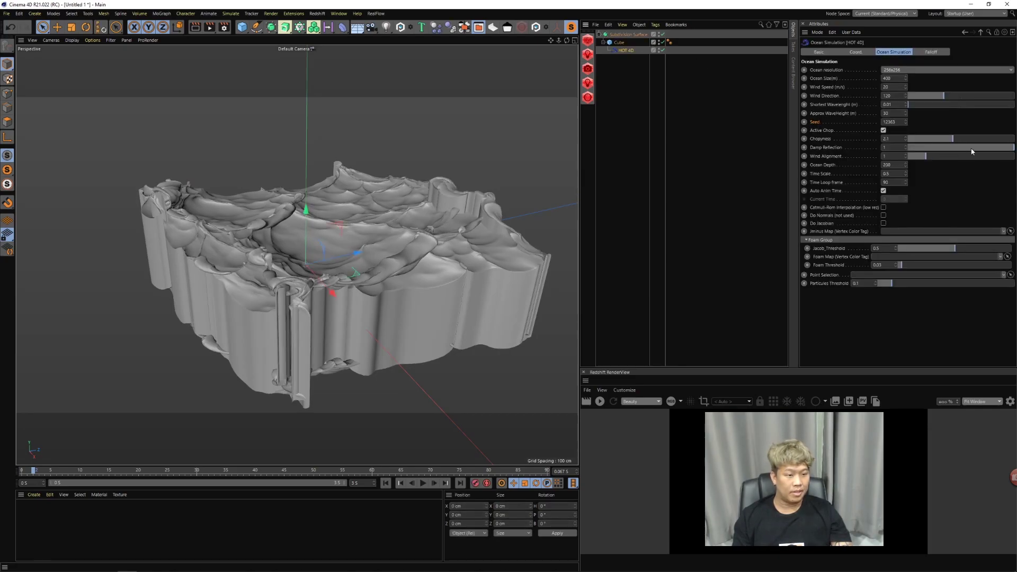
pyautogui.moveTo(972, 141); pyautogui.dragTo(903, 141)
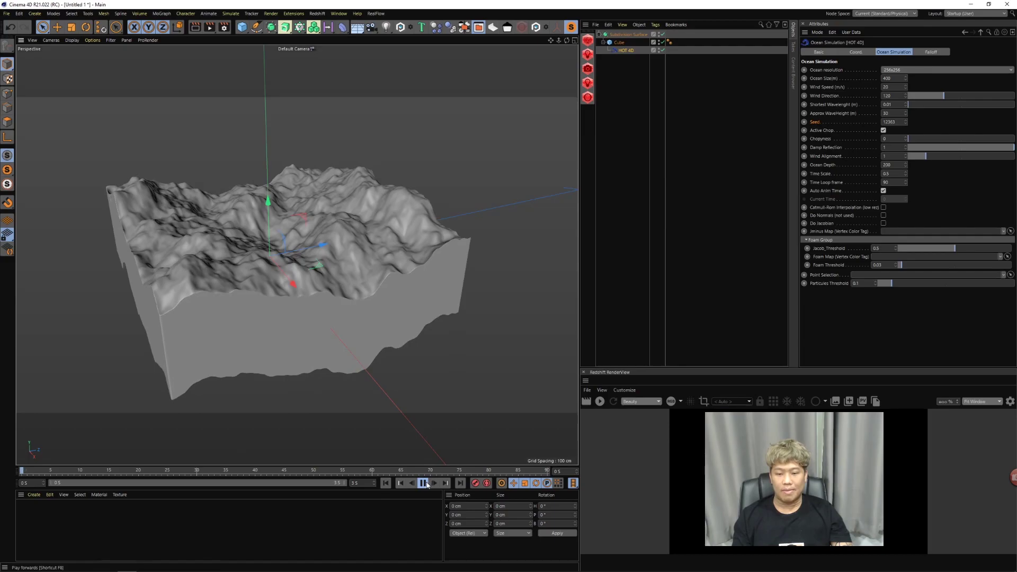
pyautogui.click(426, 485)
pyautogui.click(318, 264)
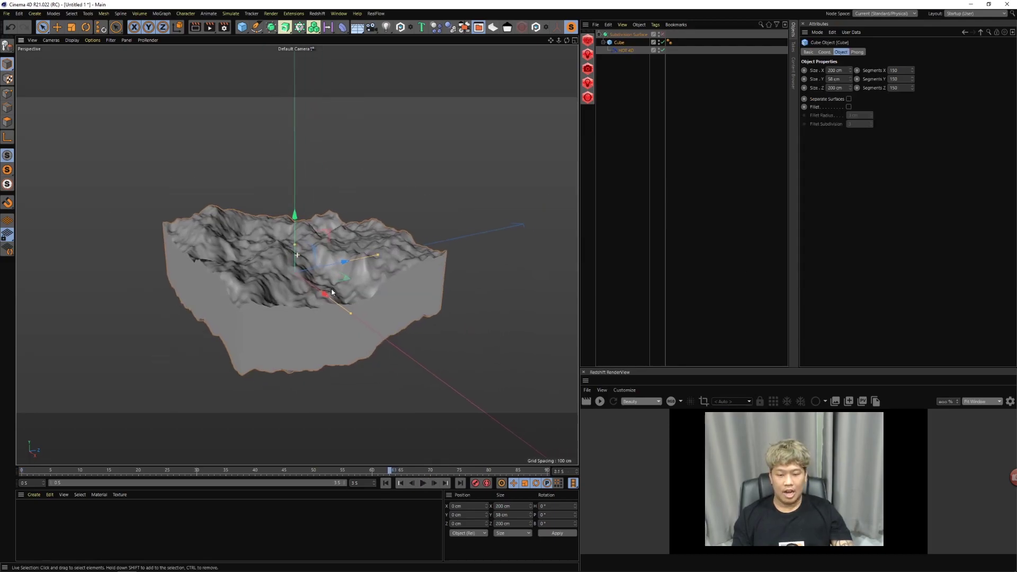
pyautogui.keyDown('alt'); pyautogui.moveTo(328, 286); pyautogui.dragTo(314, 275); pyautogui.keyUp('alt')
pyautogui.click(423, 484)
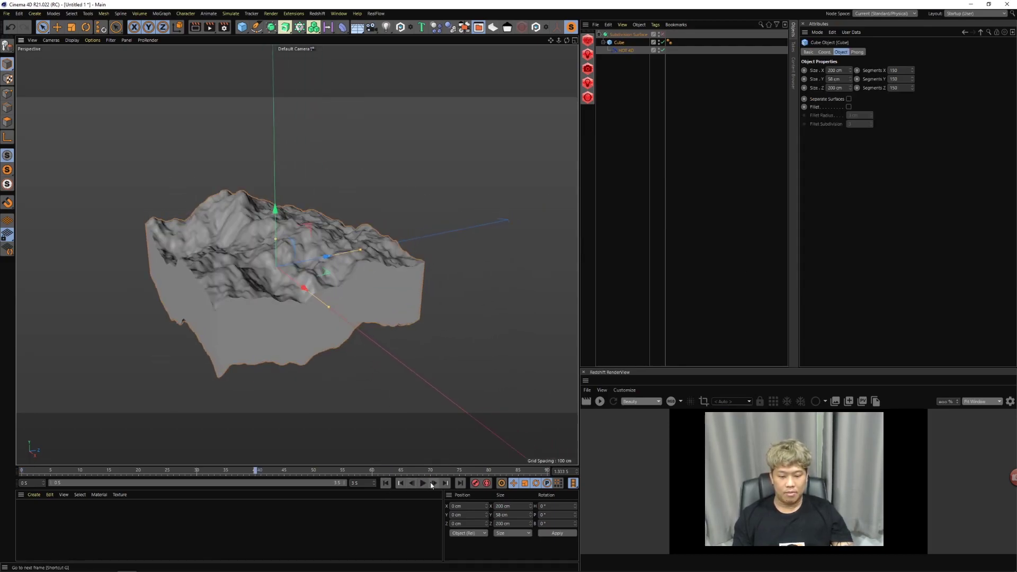
pyautogui.click(424, 485)
pyautogui.click(626, 50)
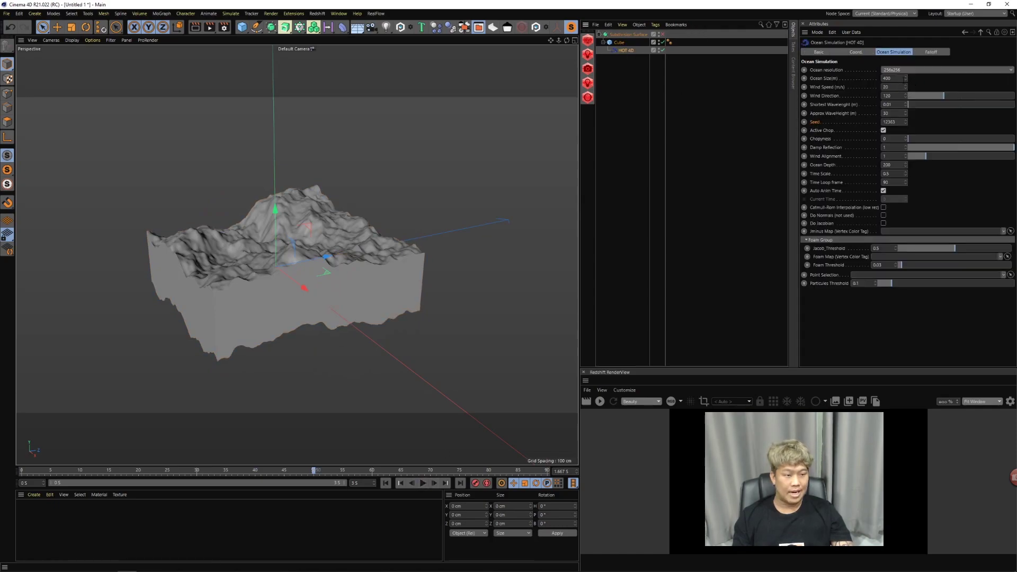
# - Set Damp Reflection to 0, Shortest Wavelength to 17.31 and Wind Direction to 148
pyautogui.moveTo(905, 78); pyautogui.dragTo(942, 78)
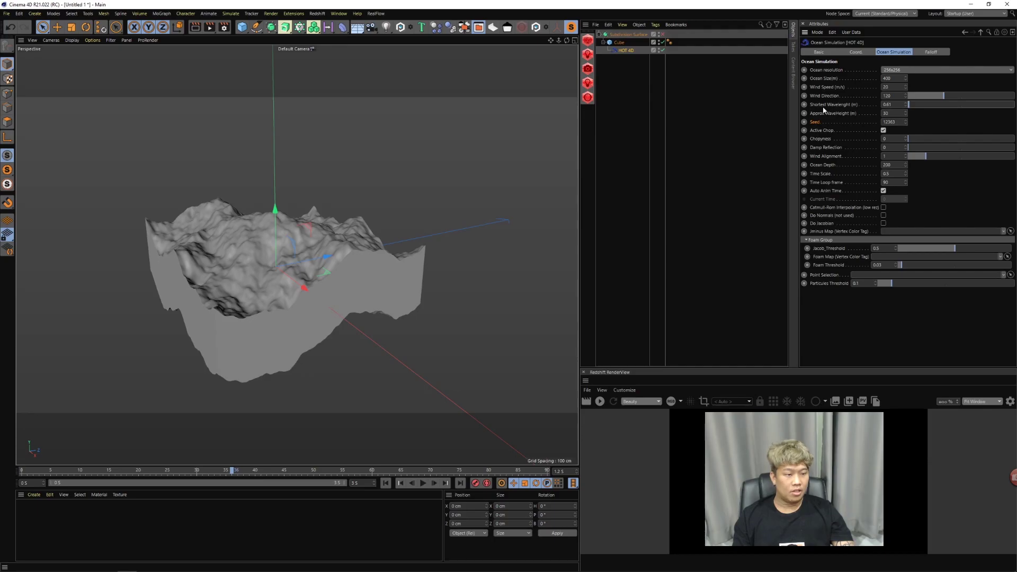
pyautogui.moveTo(915, 106); pyautogui.dragTo(911, 105)
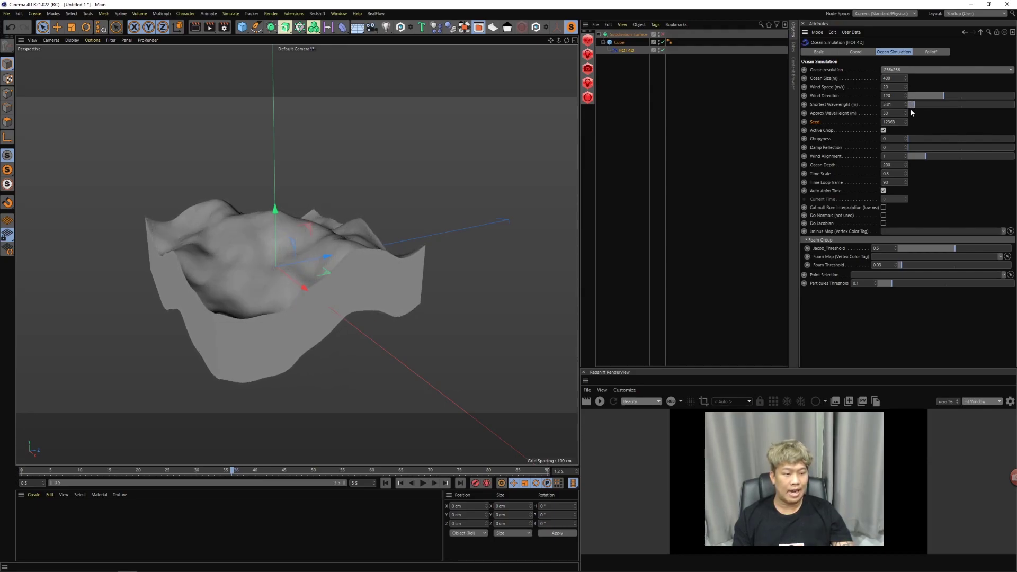
pyautogui.moveTo(912, 104); pyautogui.dragTo(926, 107)
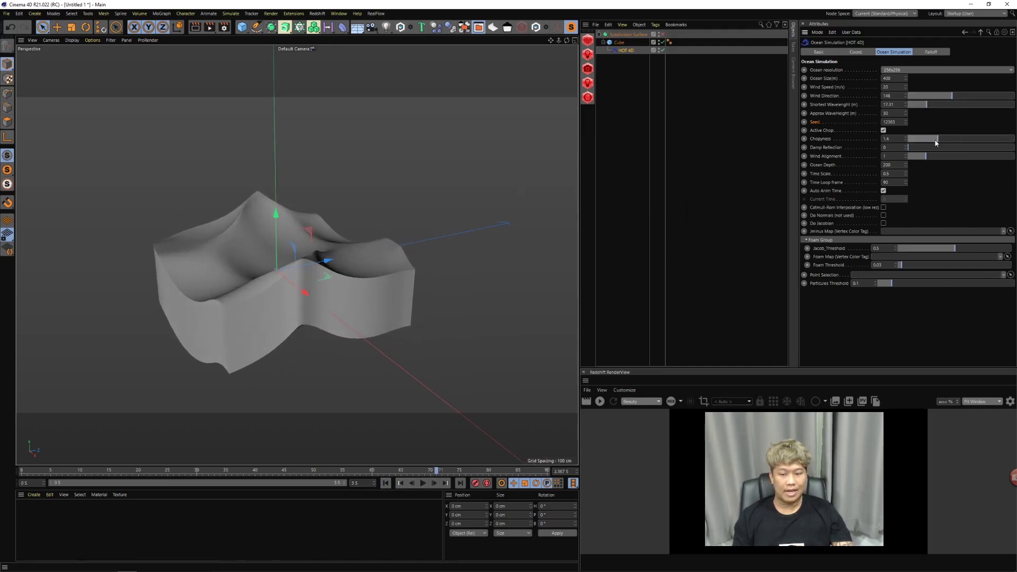
pyautogui.moveTo(296, 258)
pyautogui.keyDown('alt'); pyautogui.mouseDown()
pyautogui.moveTo(324, 322)
pyautogui.moveTo(316, 289)
pyautogui.mouseUp(); pyautogui.keyUp('alt')
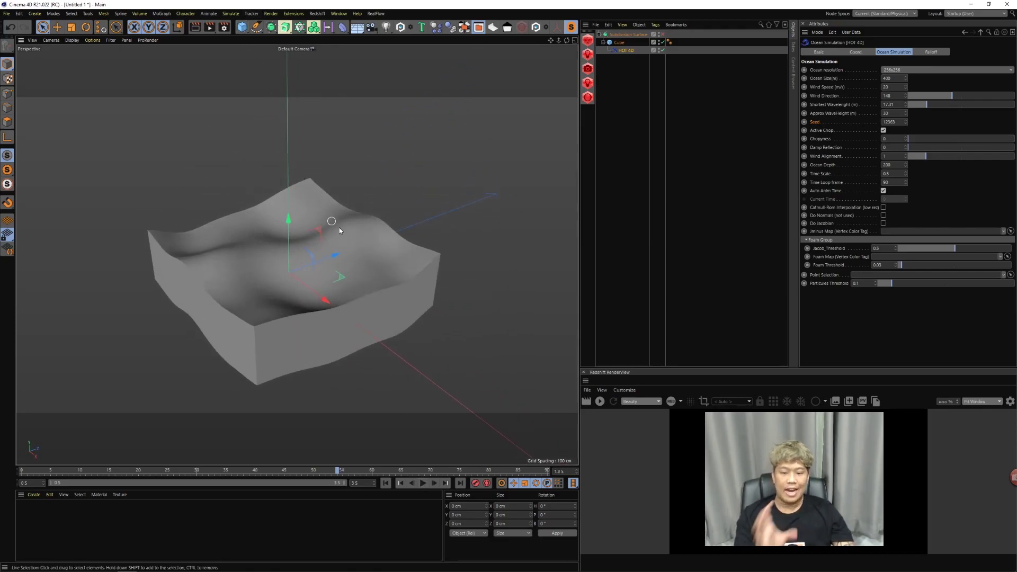
# - Add a Sphere and scale it down to about 75.24 cm across
pyautogui.click(242, 27)
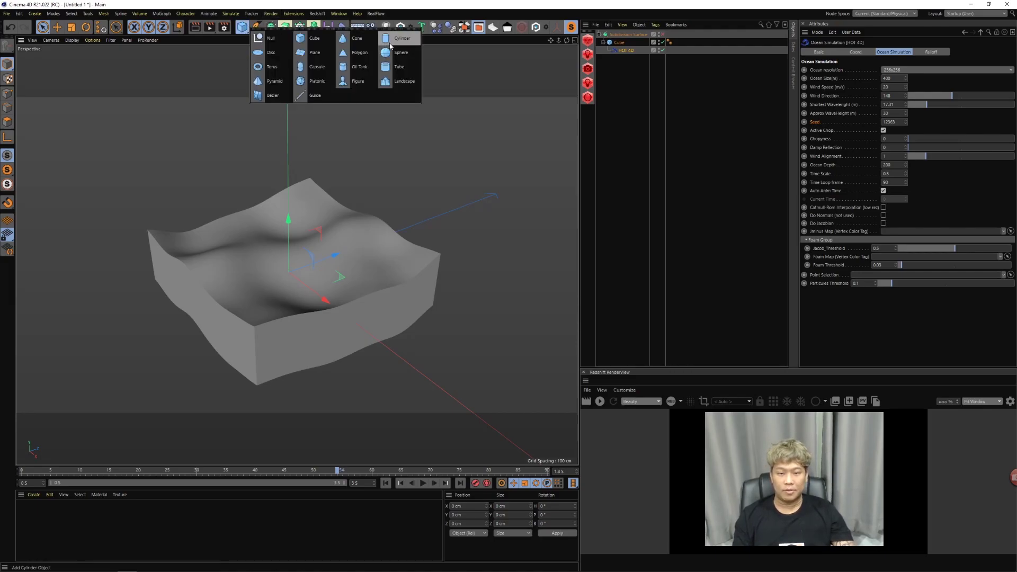
pyautogui.click(395, 40)
pyautogui.press('t')
pyautogui.moveTo(403, 136)
pyautogui.mouseDown()
pyautogui.moveTo(291, 248)
pyautogui.moveTo(300, 128)
pyautogui.mouseUp()
pyautogui.press('e')
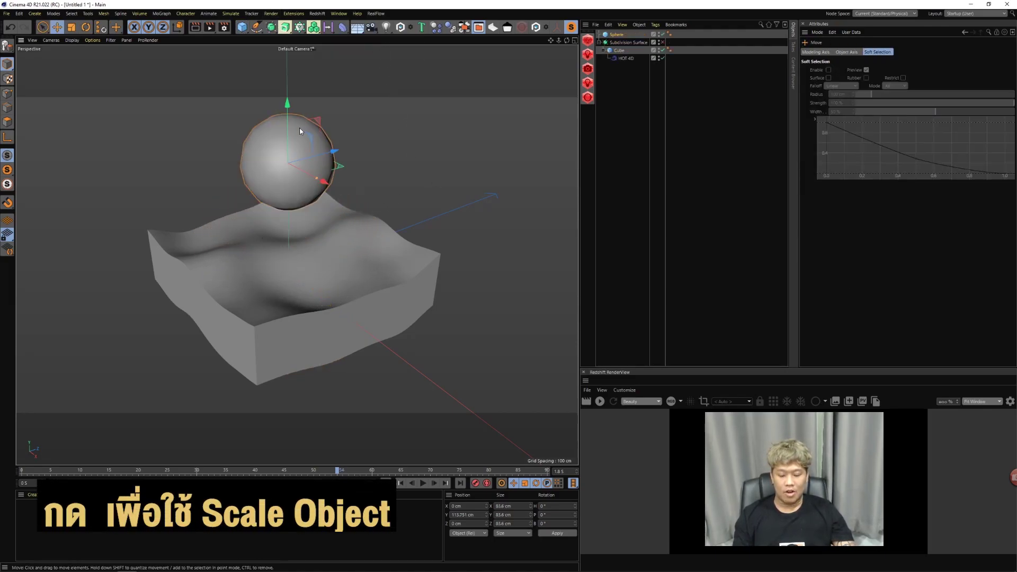
pyautogui.press('t')
pyautogui.moveTo(383, 147); pyautogui.dragTo(347, 183)
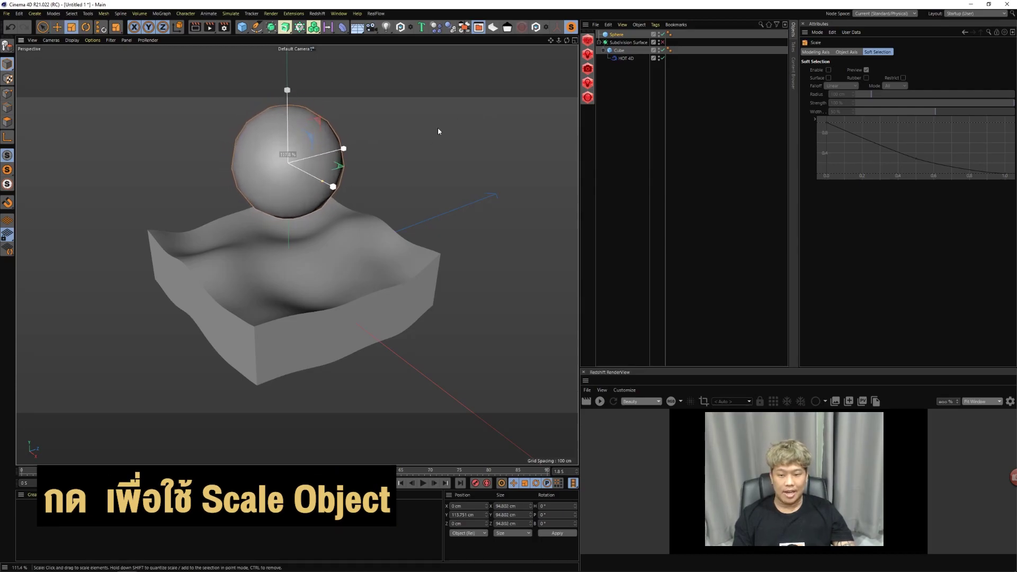
pyautogui.click(616, 35)
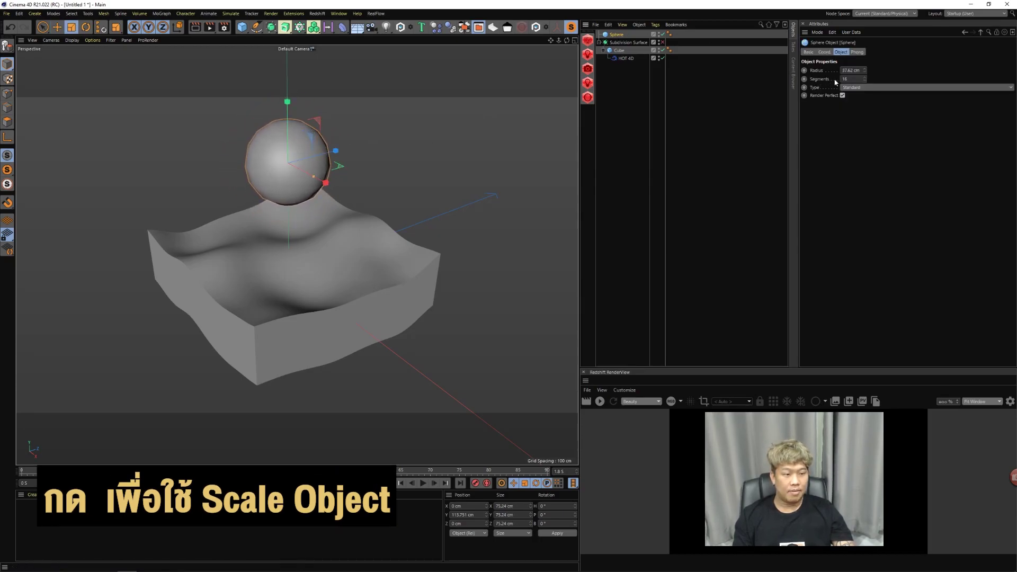
# - Move the sphere down to sit just above the wave surface
pyautogui.press('e')
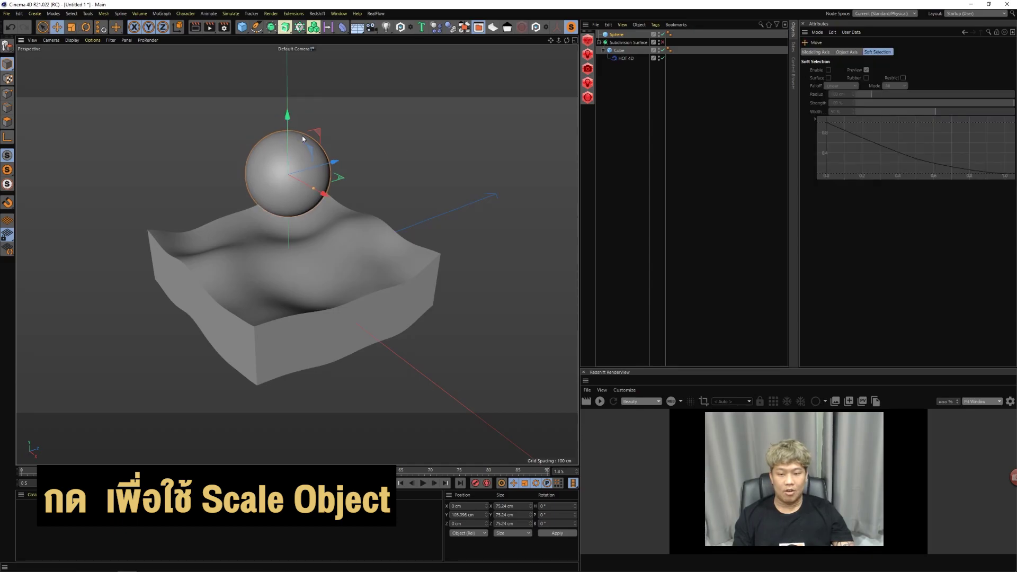
pyautogui.scroll(3, 278, 149)
pyautogui.moveTo(279, 149); pyautogui.dragTo(291, 168)
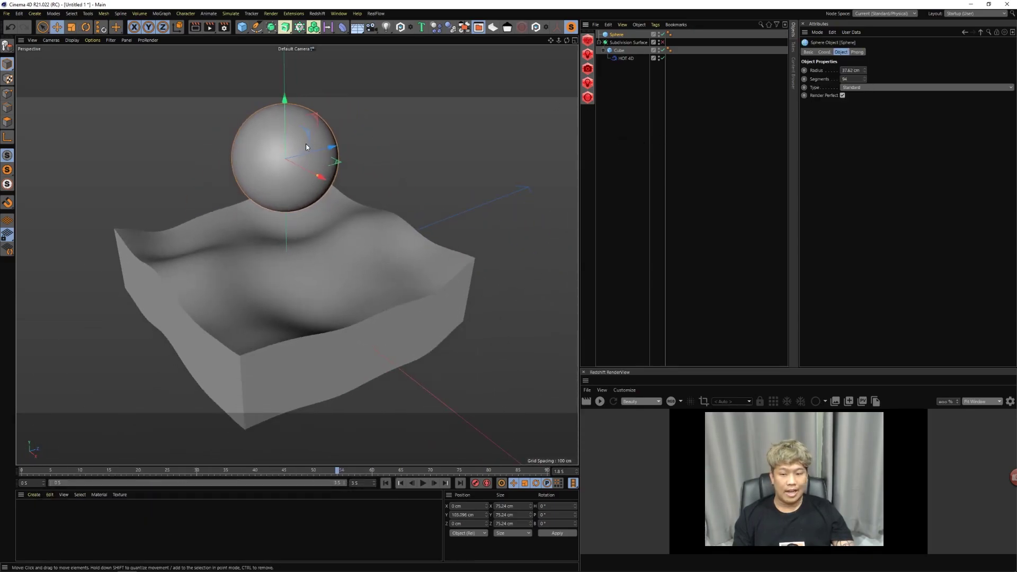
pyautogui.moveTo(284, 121)
pyautogui.mouseDown()
pyautogui.moveTo(289, 225)
pyautogui.moveTo(287, 141)
pyautogui.mouseUp()
# - Add a Constraint tag to the Sphere and enable its Clamp option
pyautogui.rightClick(617, 35)
pyautogui.moveTo(643, 135)
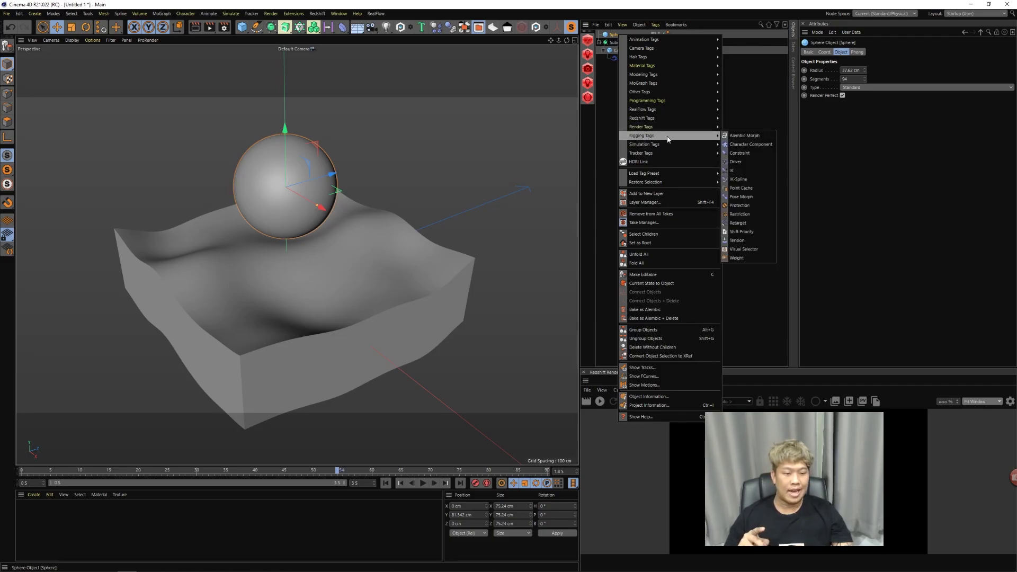
pyautogui.click(742, 155)
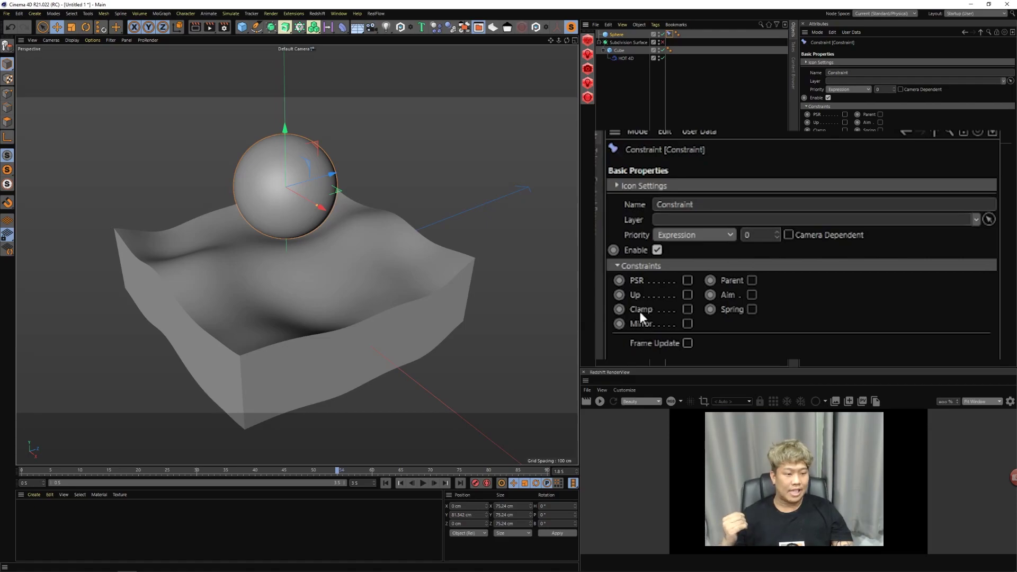
pyautogui.rightClick(689, 310)
pyautogui.click(688, 309)
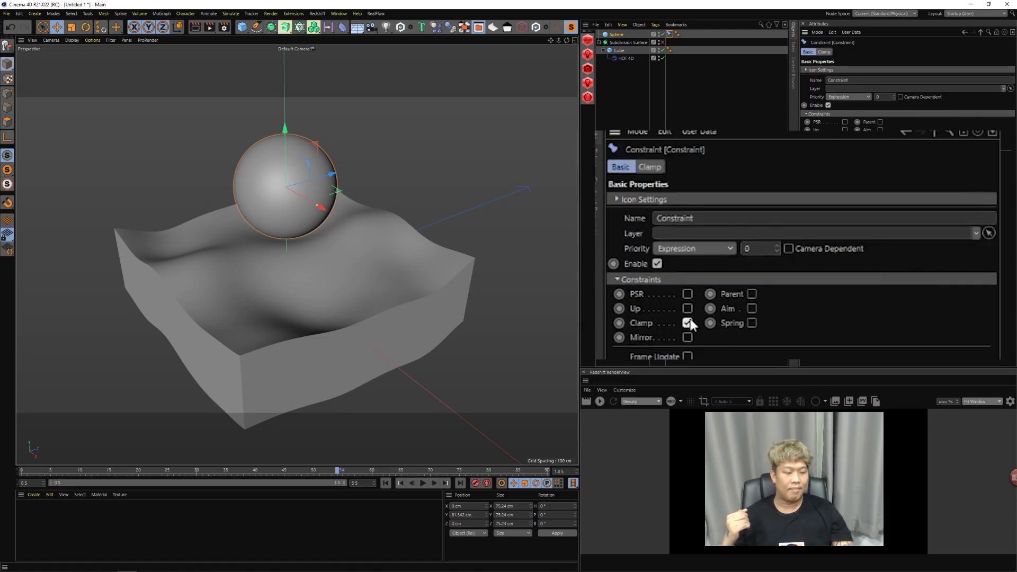
# - Set the sphere's Clamp to Surface, Fix Axis mode, aligned as Phong Normal
pyautogui.click(650, 167)
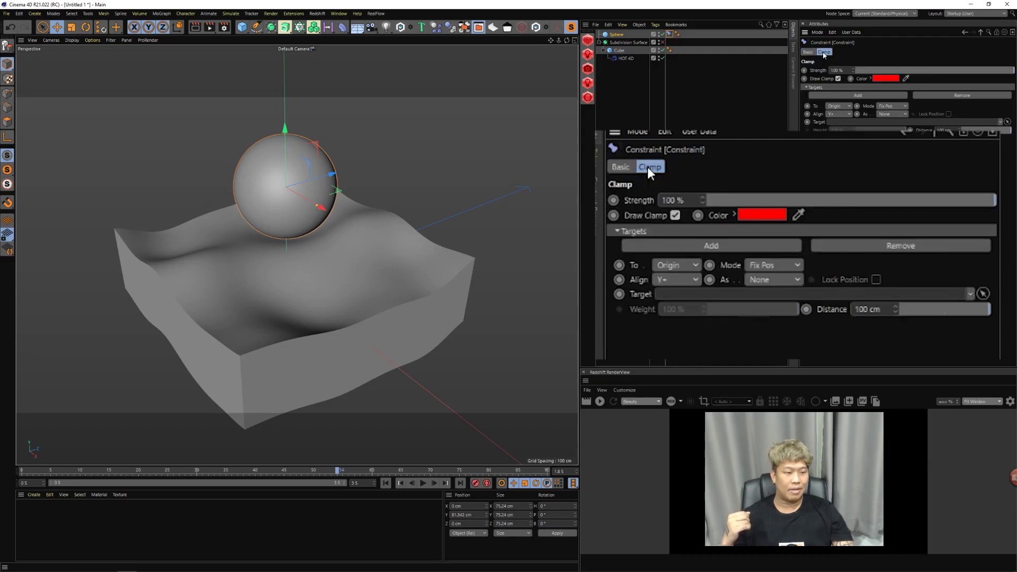
pyautogui.click(841, 107)
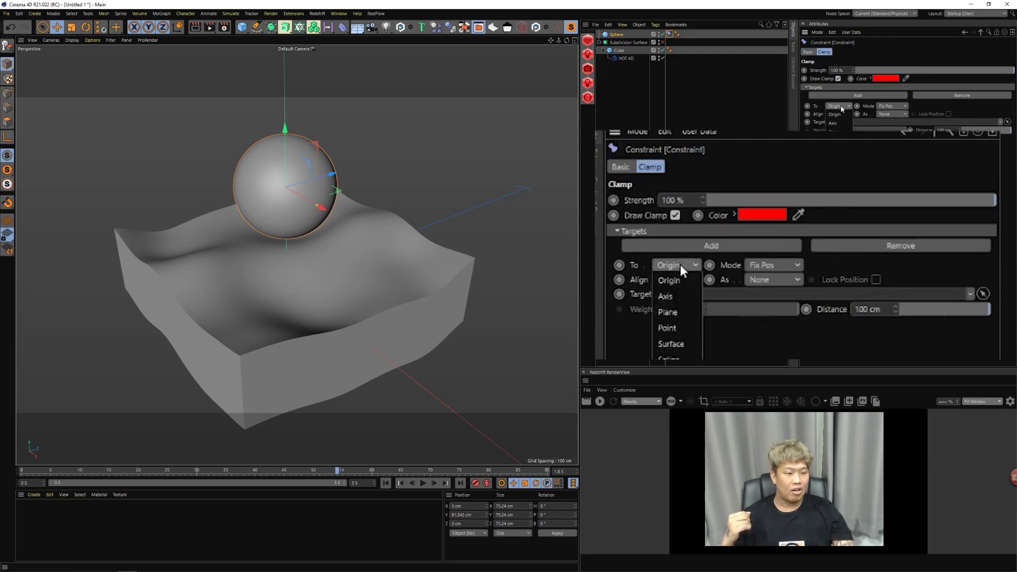
pyautogui.click(673, 345)
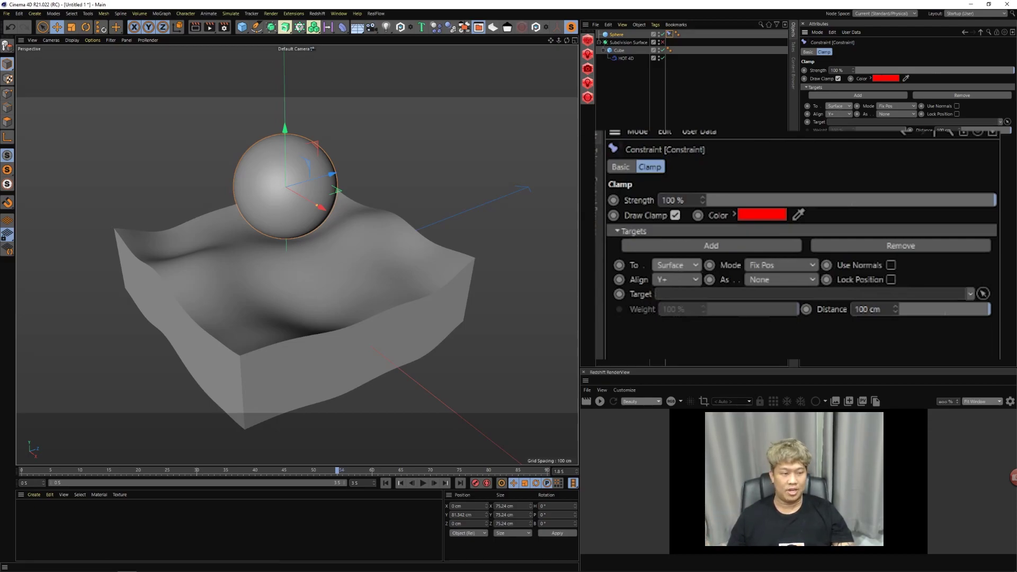
pyautogui.click(777, 266)
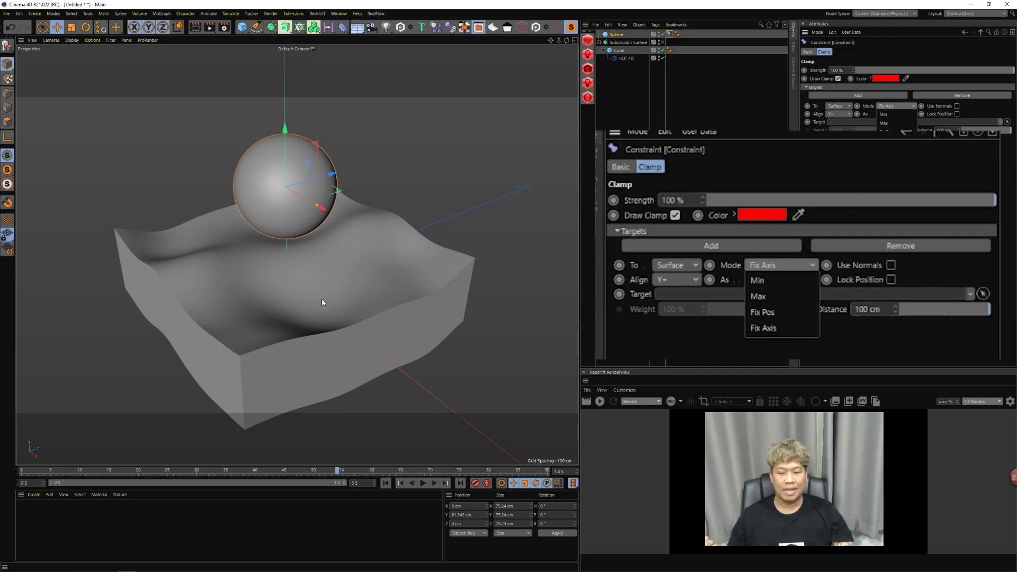
pyautogui.click(777, 268)
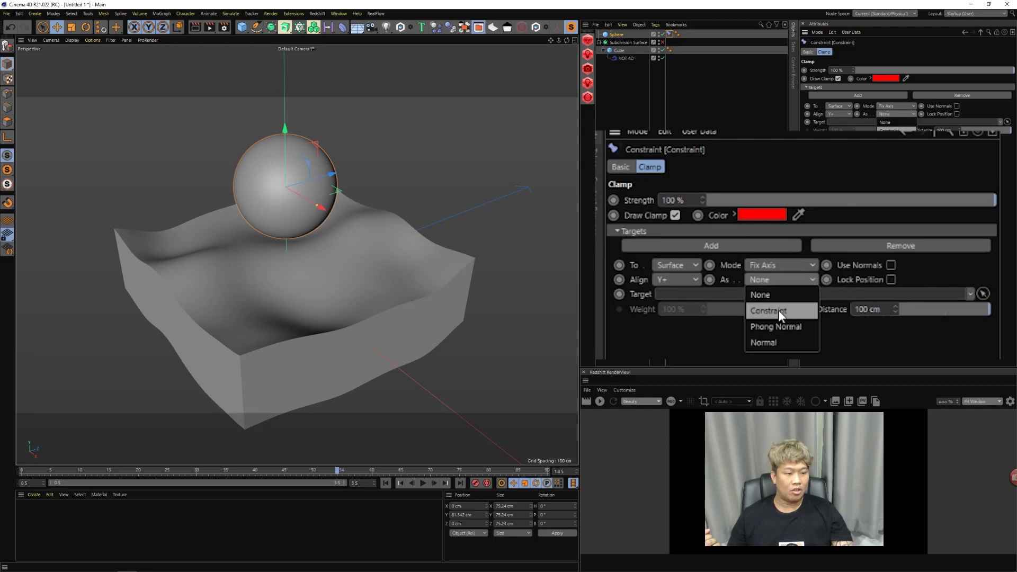
pyautogui.click(784, 327)
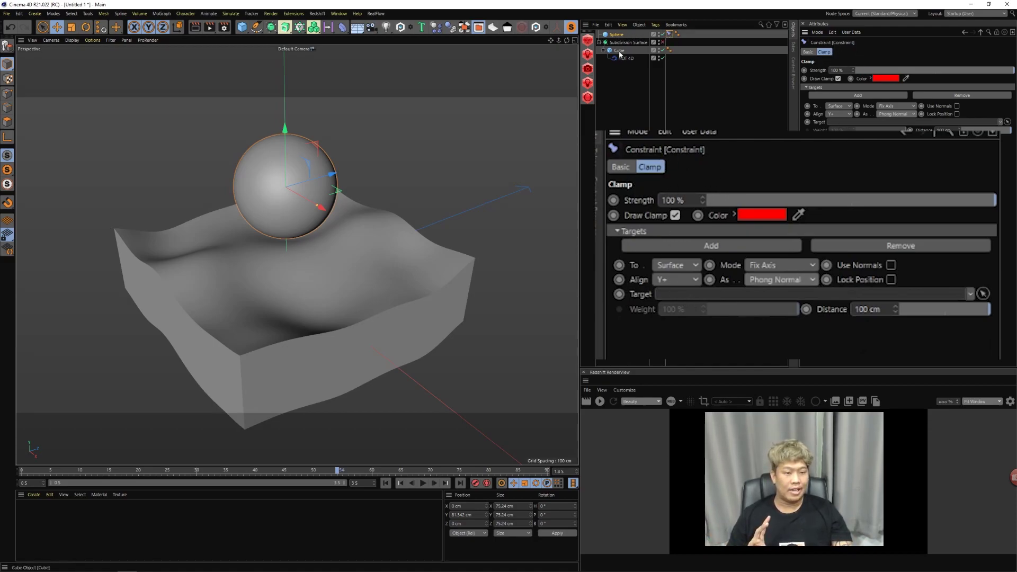
# - Make the Cube the clamp target and play the animation to preview the sphere
pyautogui.moveTo(839, 124); pyautogui.dragTo(839, 124)
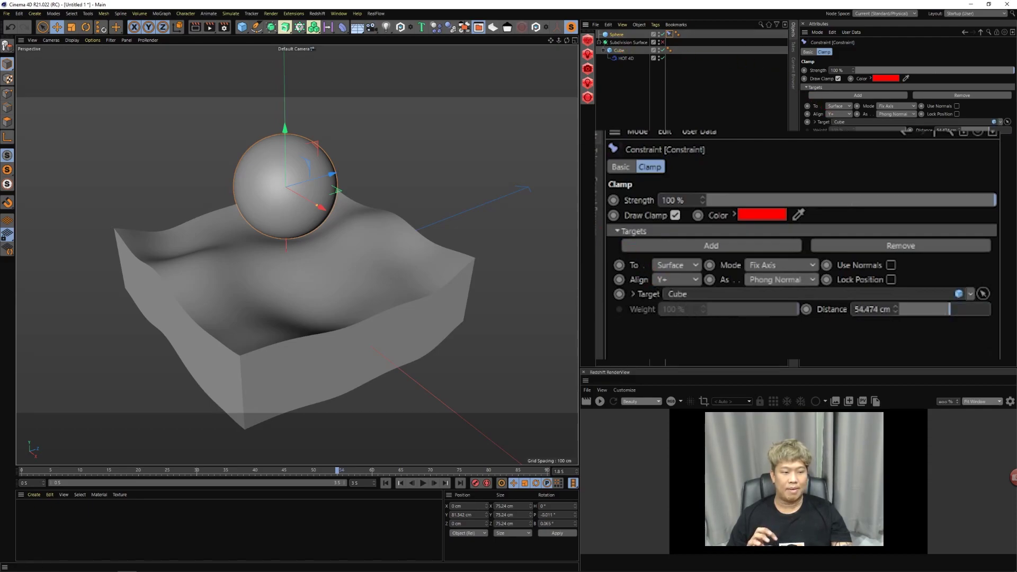
pyautogui.scroll(-3, 389, 315)
pyautogui.keyDown('alt'); pyautogui.moveTo(389, 314); pyautogui.dragTo(384, 331); pyautogui.keyUp('alt')
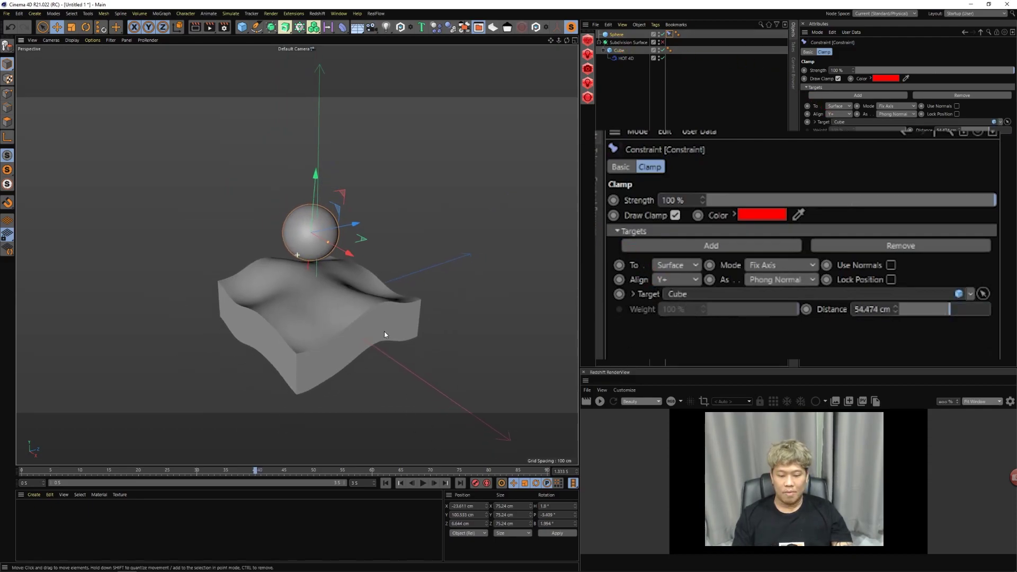
pyautogui.click(424, 485)
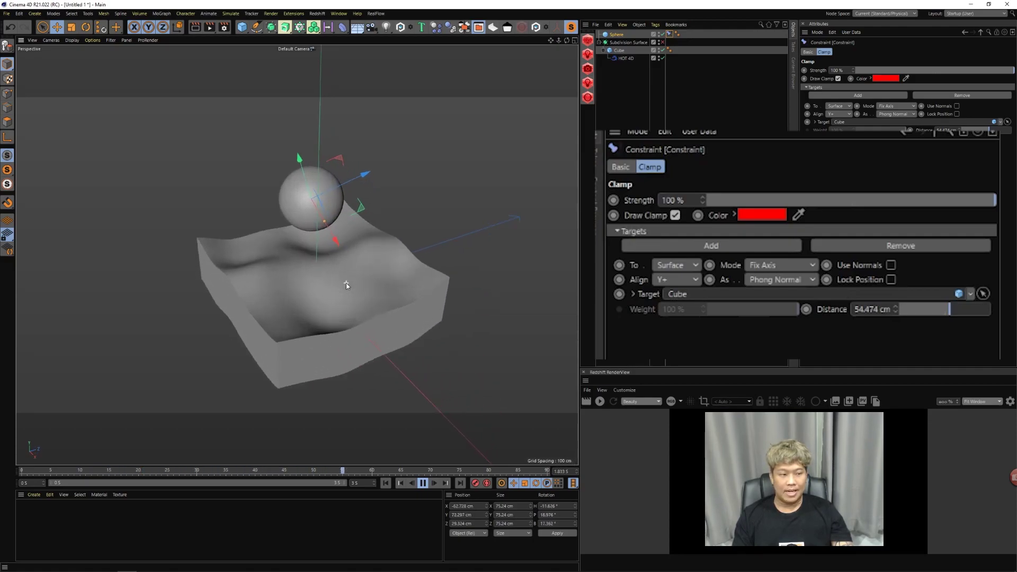
pyautogui.press('F8')
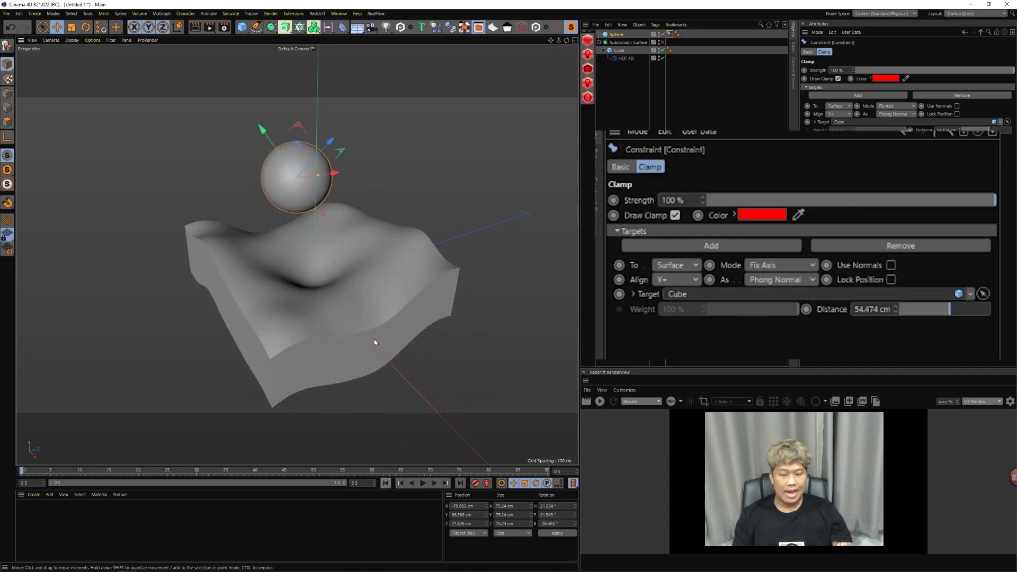
# - Enable Use Normals and lower the clamp Distance to 20 cm
pyautogui.click(957, 106)
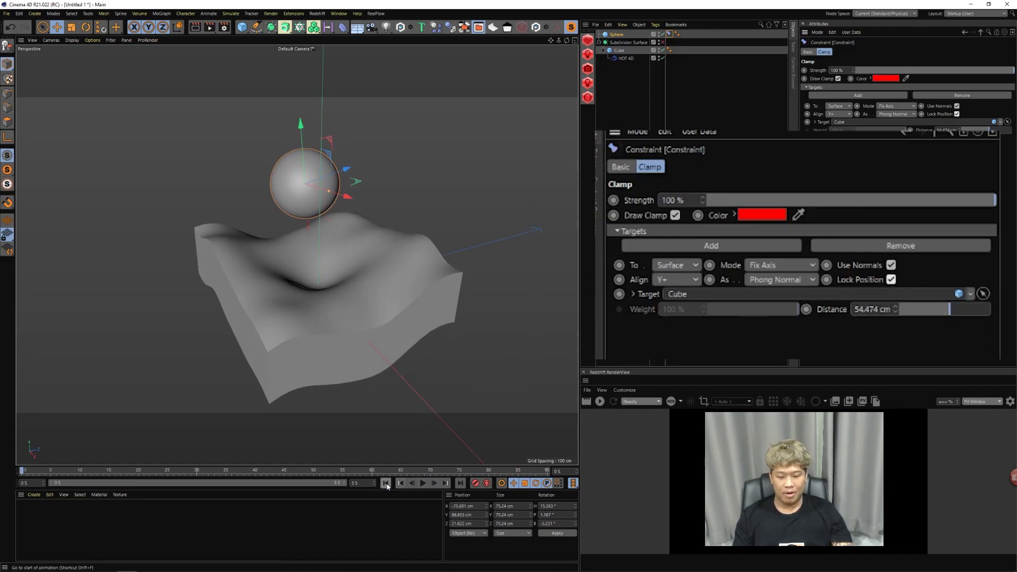
pyautogui.press('F8')
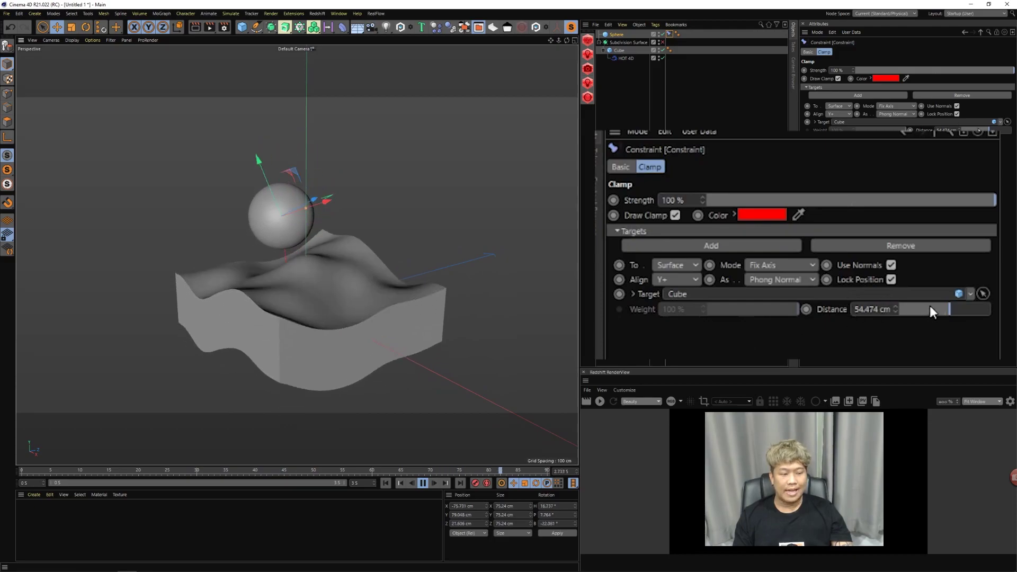
pyautogui.moveTo(931, 306); pyautogui.dragTo(918, 318)
pyautogui.click(421, 483)
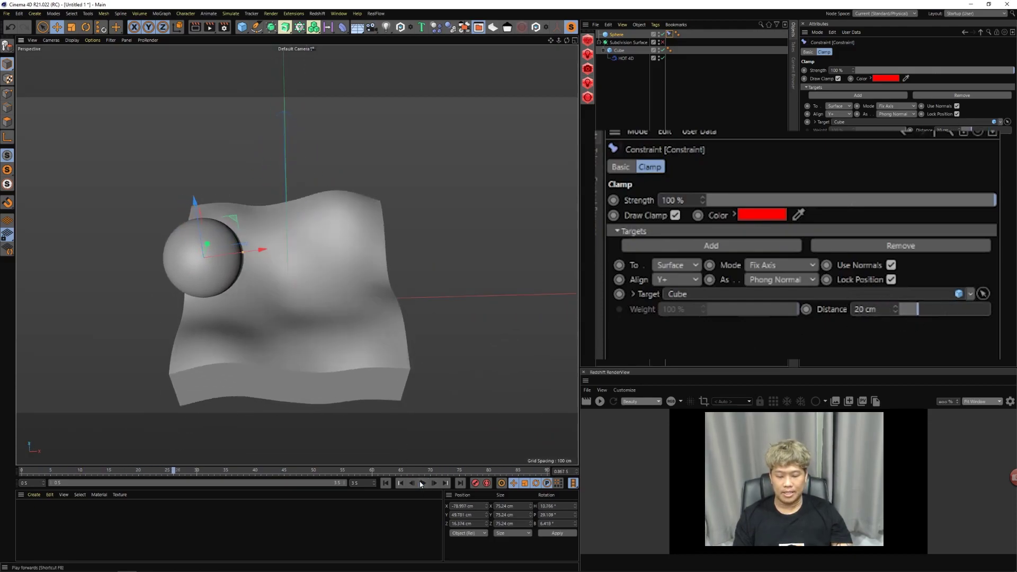
pyautogui.keyDown('alt'); pyautogui.moveTo(403, 296); pyautogui.dragTo(360, 367); pyautogui.keyUp('alt')
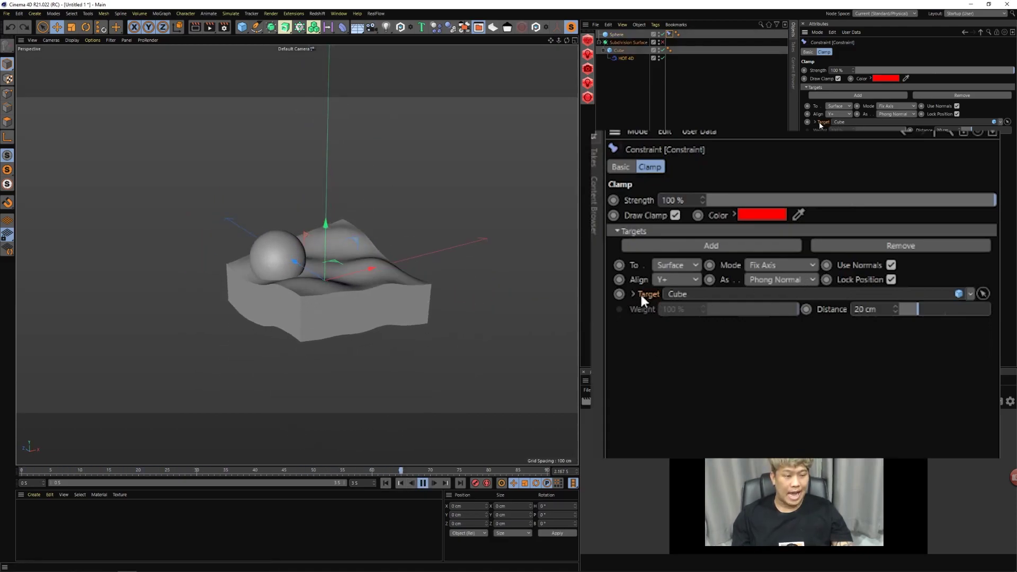
# - Change the Cube's X, Y and Z segments to 162, 149 and 142
pyautogui.click(641, 295)
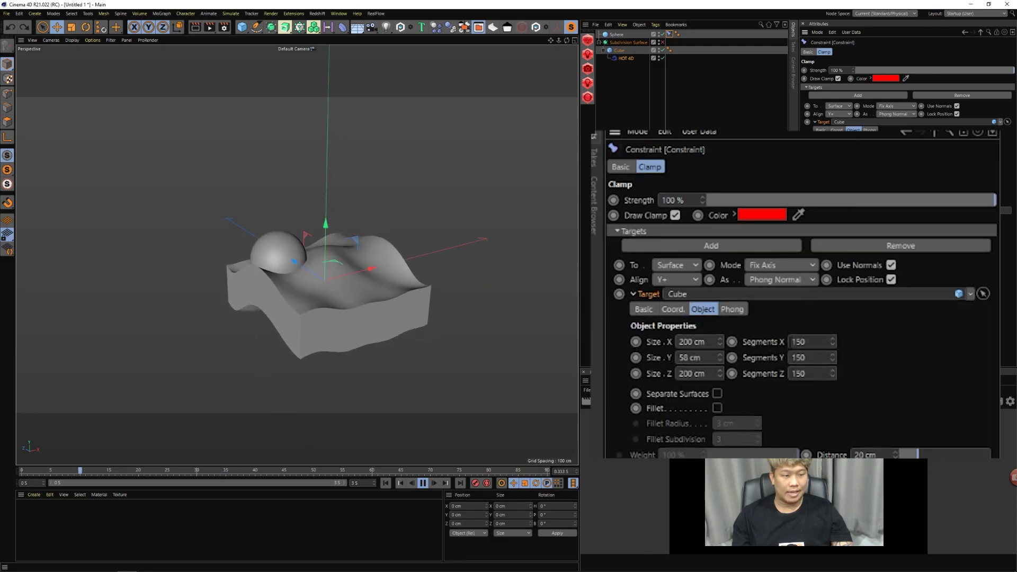
pyautogui.press('F8')
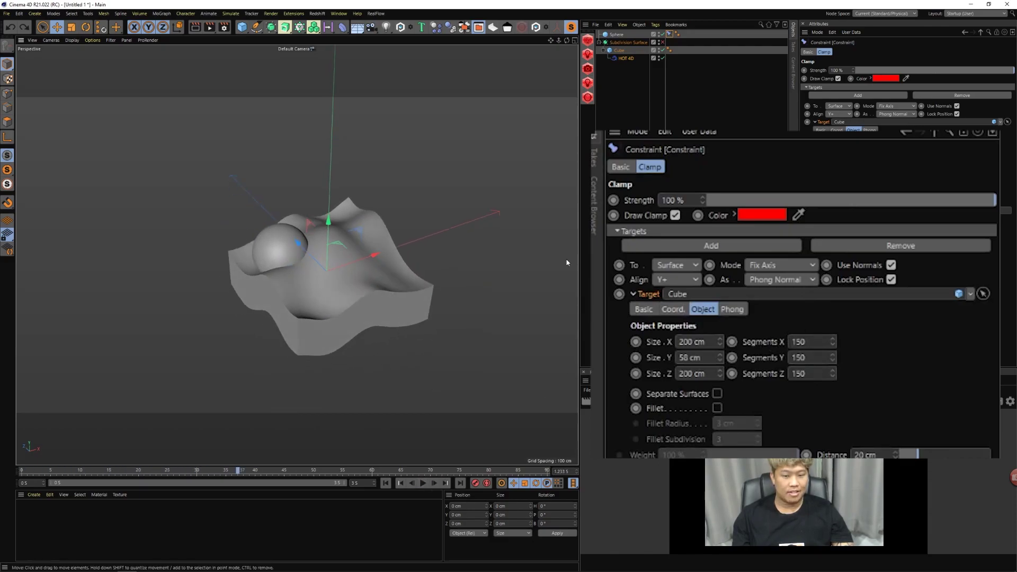
pyautogui.click(833, 339)
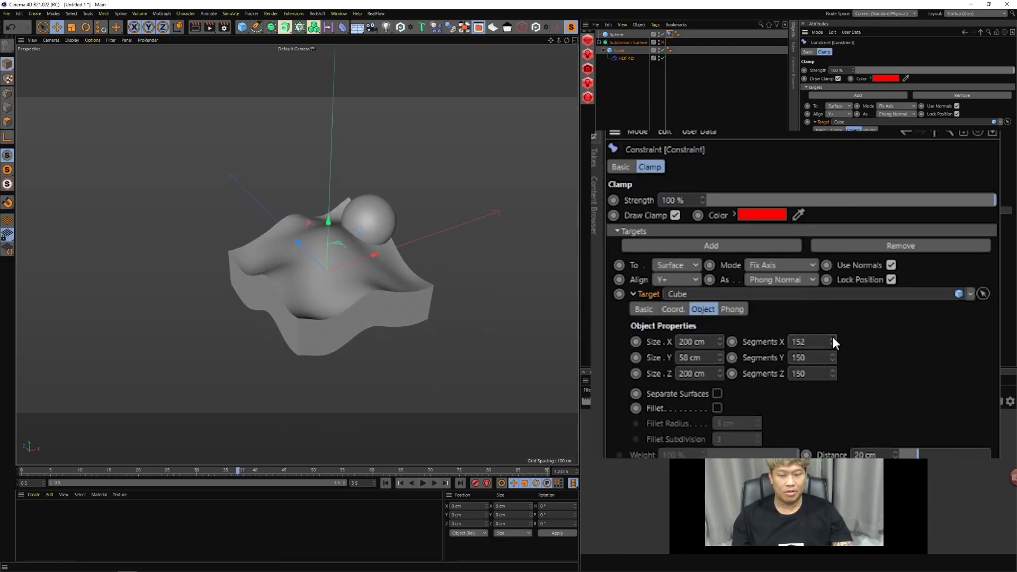
pyautogui.click(833, 345)
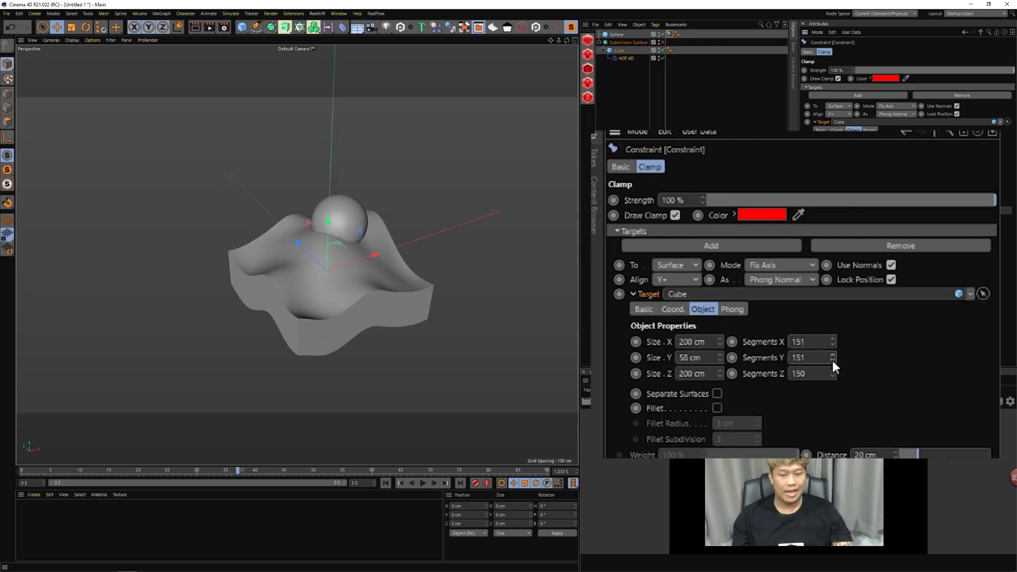
pyautogui.moveTo(832, 360); pyautogui.dragTo(833, 371)
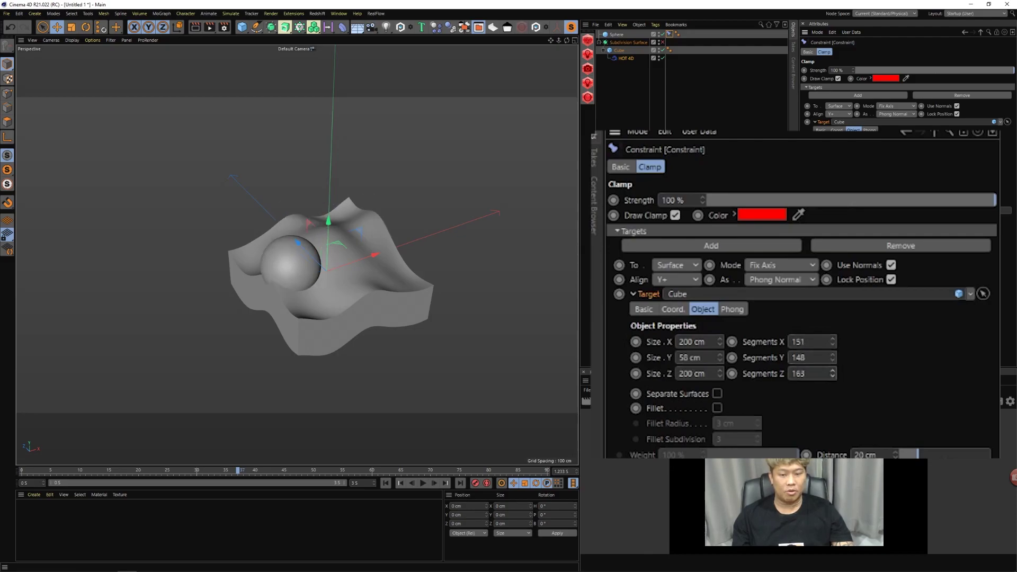
pyautogui.keyDown('alt'); pyautogui.moveTo(370, 265); pyautogui.dragTo(411, 326); pyautogui.keyUp('alt')
# - Play back the animation and orbit to watch the sphere ride the waves
pyautogui.press('F8')
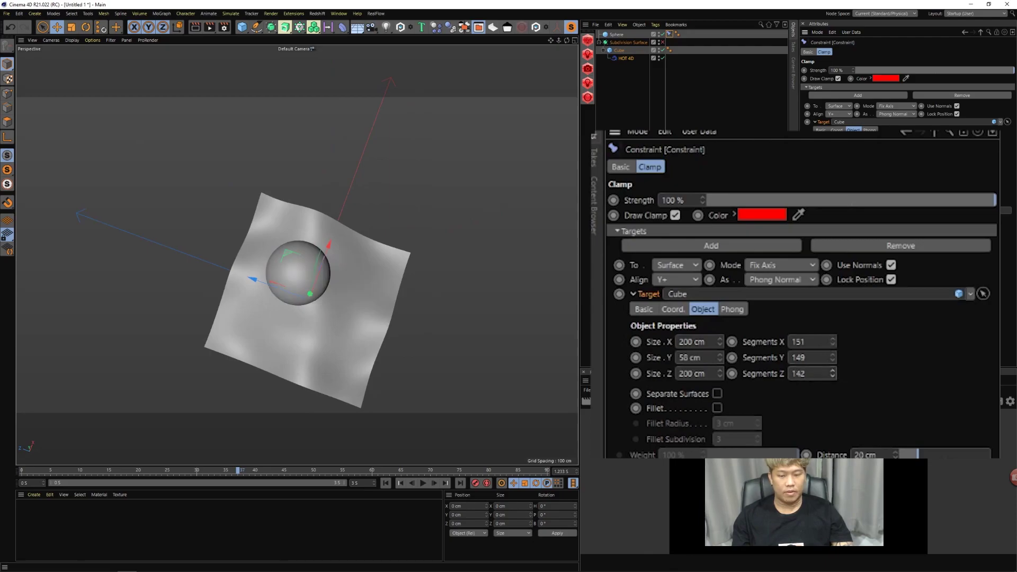
pyautogui.moveTo(459, 279)
pyautogui.keyDown('alt'); pyautogui.mouseDown()
pyautogui.moveTo(366, 252)
pyautogui.moveTo(513, 233)
pyautogui.moveTo(472, 275)
pyautogui.moveTo(466, 244)
pyautogui.mouseUp(); pyautogui.keyUp('alt')
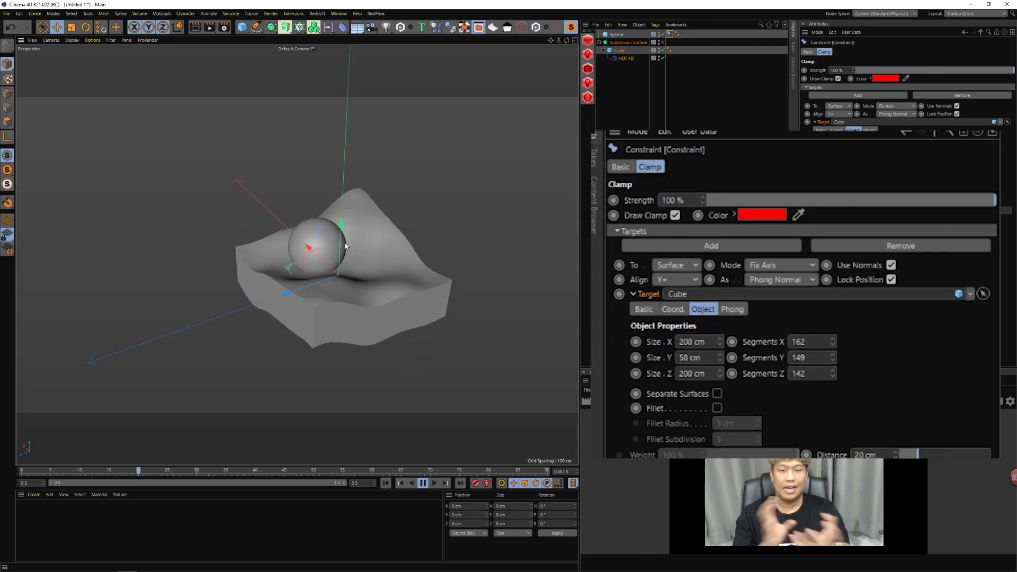
pyautogui.moveTo(326, 260)
pyautogui.keyDown('alt'); pyautogui.mouseDown()
pyautogui.moveTo(413, 281)
pyautogui.moveTo(386, 268)
pyautogui.mouseUp(); pyautogui.keyUp('alt')
pyautogui.press('F8')
pyautogui.keyDown('alt'); pyautogui.moveTo(326, 246); pyautogui.dragTo(320, 246); pyautogui.keyUp('alt')
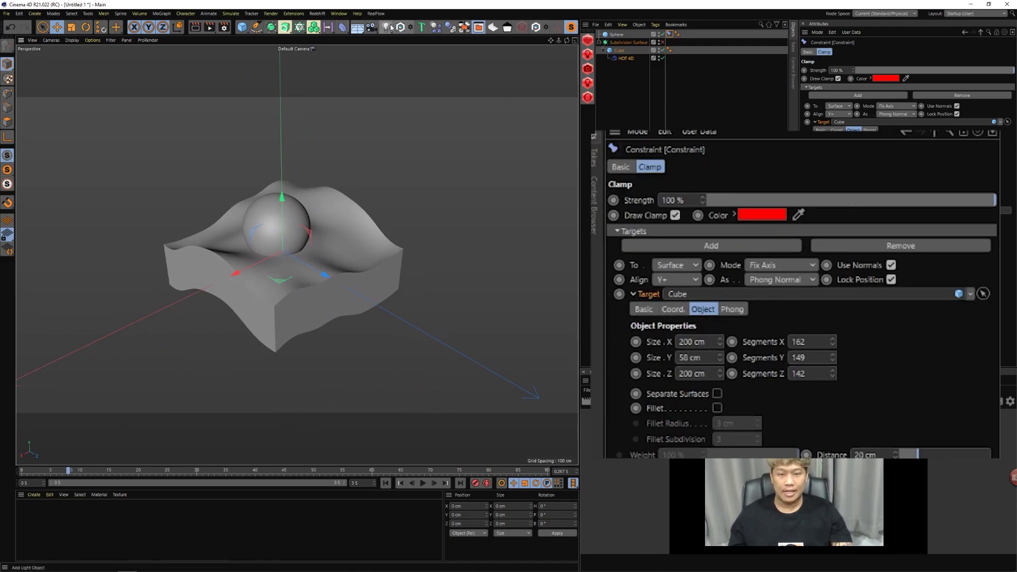
pyautogui.click(372, 27)
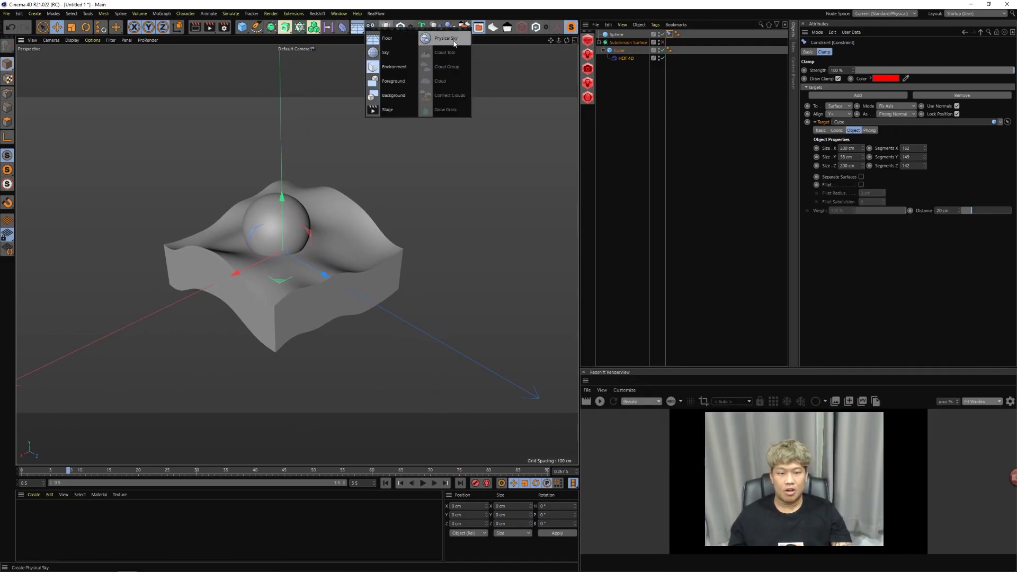
# - Add a Physical Sky and apply a new Glass-preset transparency material to the Cube
pyautogui.click(445, 38)
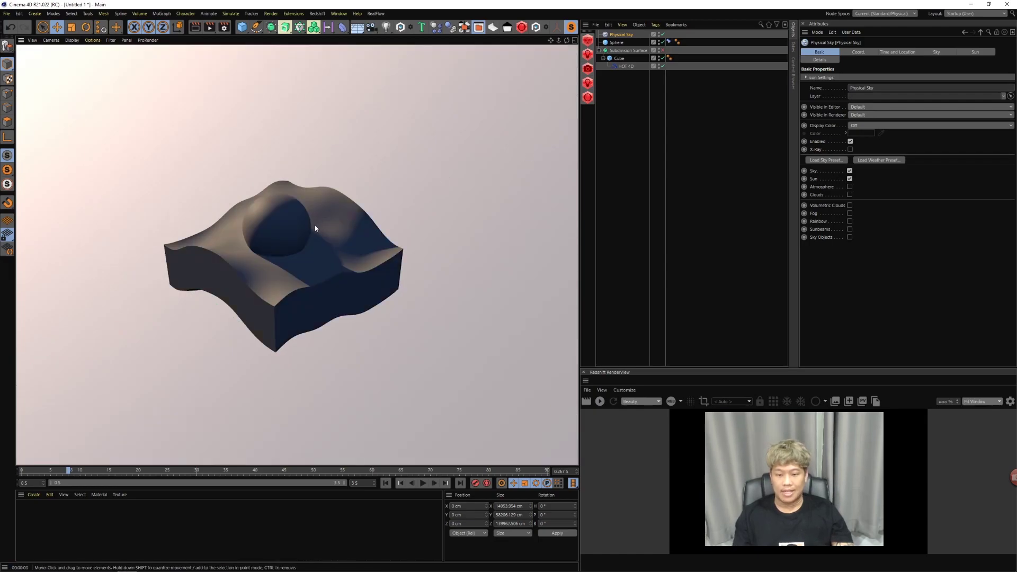
pyautogui.doubleClick(75, 530)
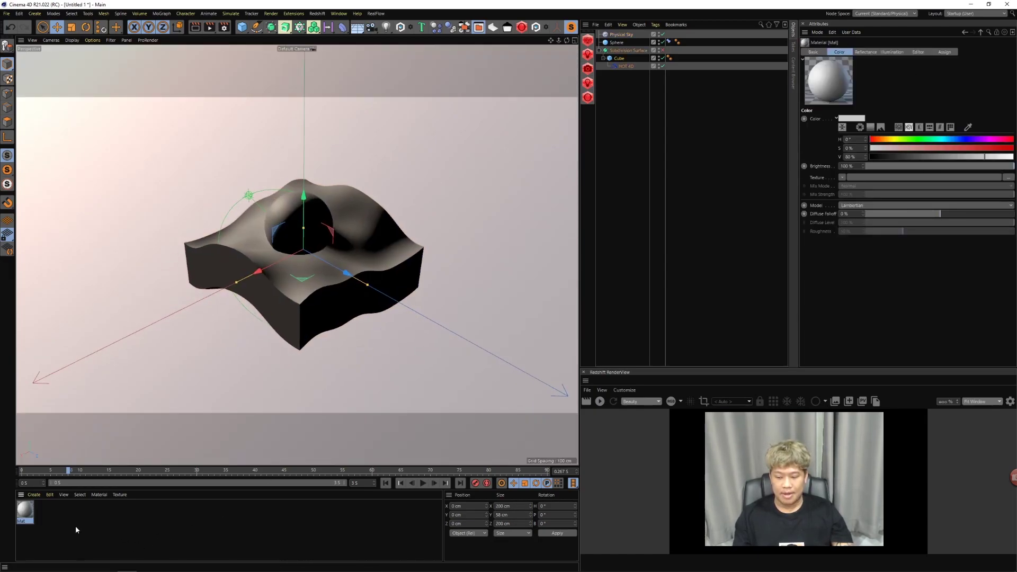
pyautogui.doubleClick(27, 509)
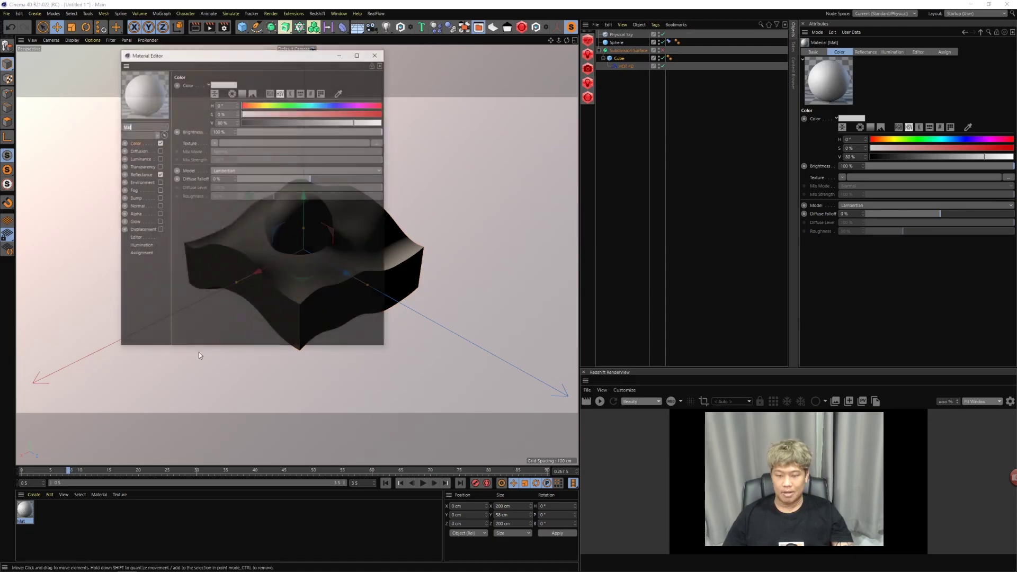
pyautogui.click(141, 182)
pyautogui.click(159, 166)
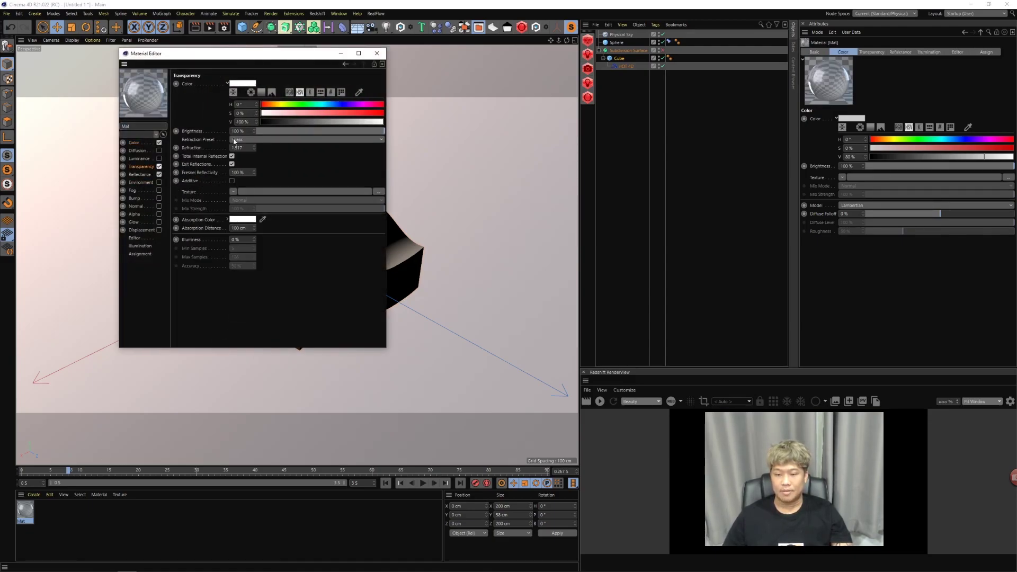
pyautogui.click(376, 53)
pyautogui.moveTo(25, 510); pyautogui.dragTo(376, 255)
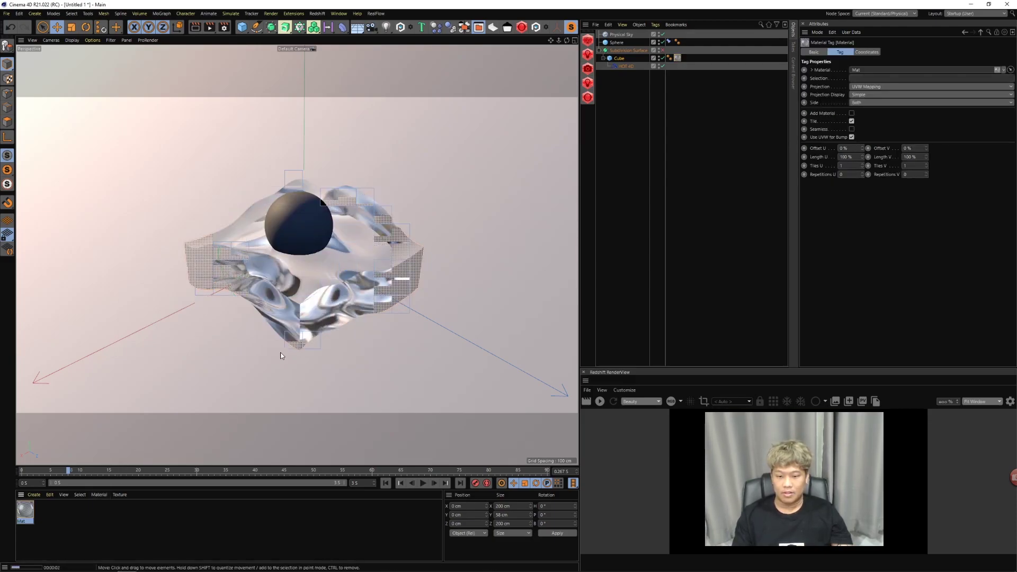
# - Set the glass material's Absorption Color to light blue
pyautogui.keyDown('alt'); pyautogui.moveTo(281, 353); pyautogui.dragTo(297, 339); pyautogui.keyUp('alt')
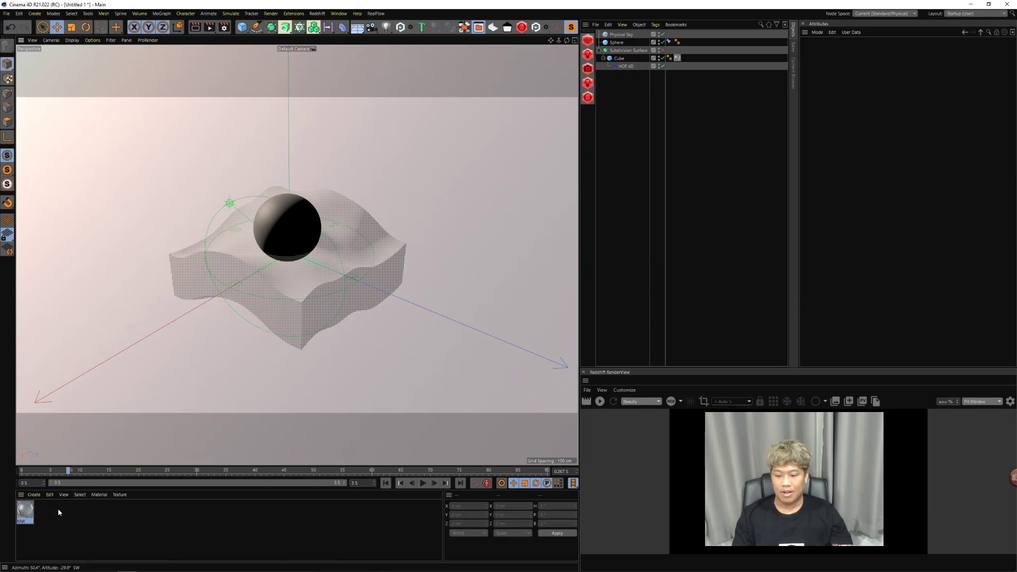
pyautogui.doubleClick(25, 509)
pyautogui.click(248, 220)
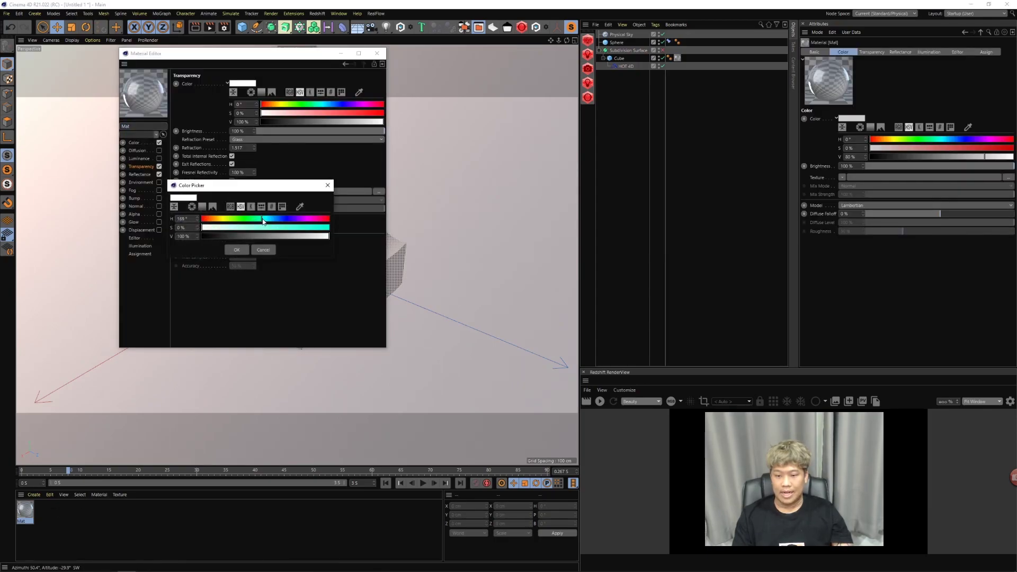
pyautogui.click(237, 250)
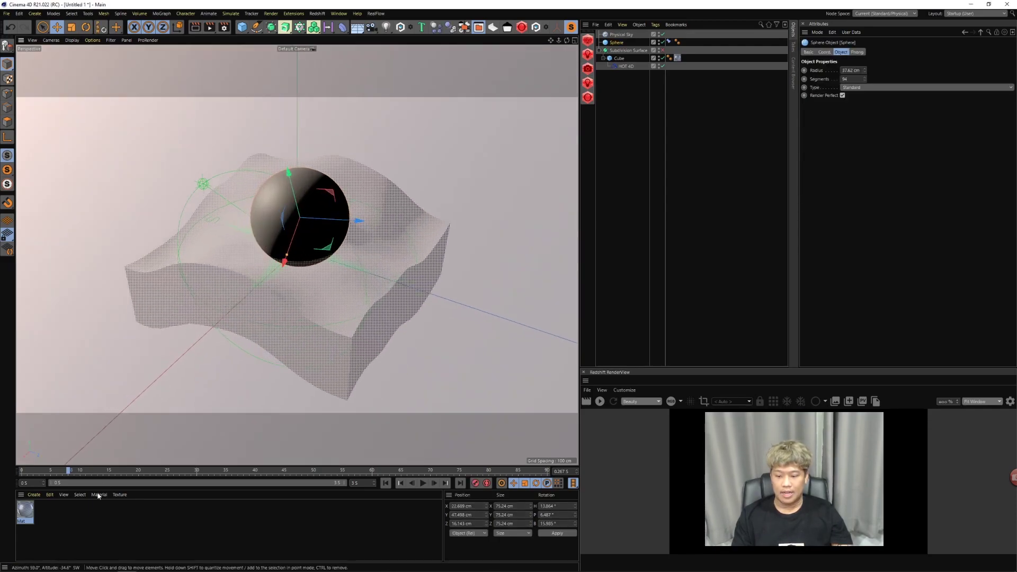
# - Create a second material and apply it to the Sphere
pyautogui.click(68, 530)
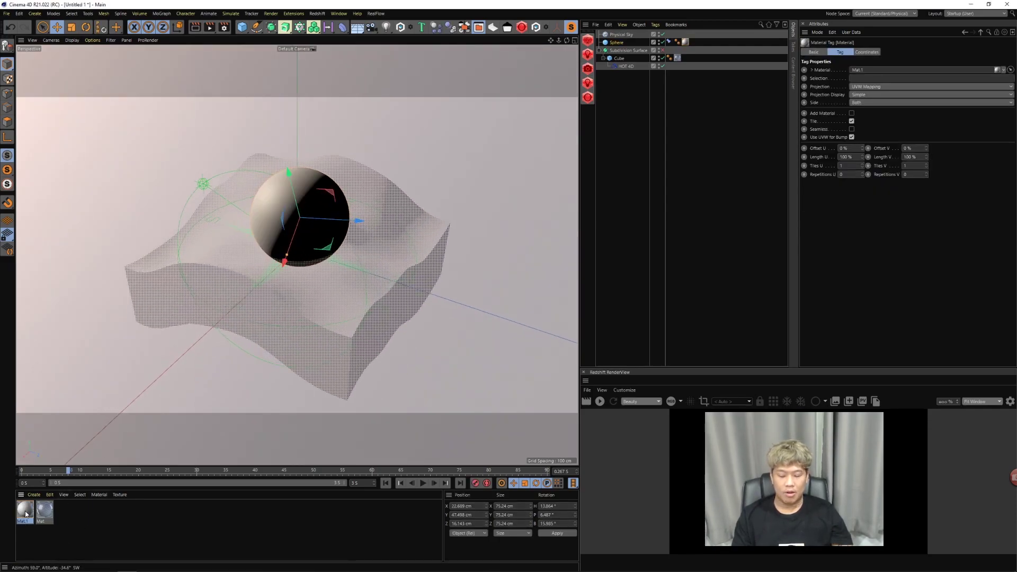
pyautogui.doubleClick(25, 514)
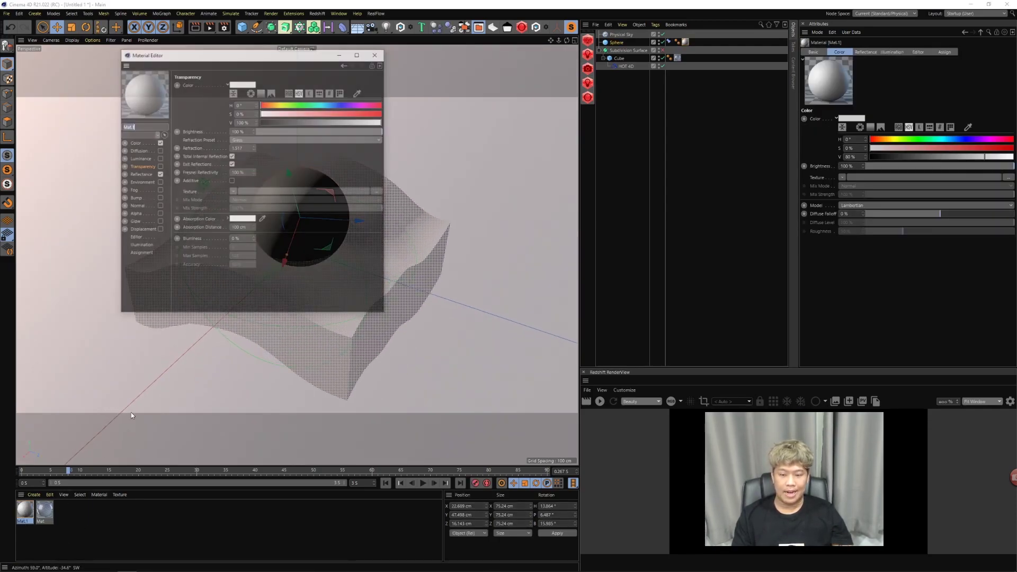
pyautogui.click(280, 108)
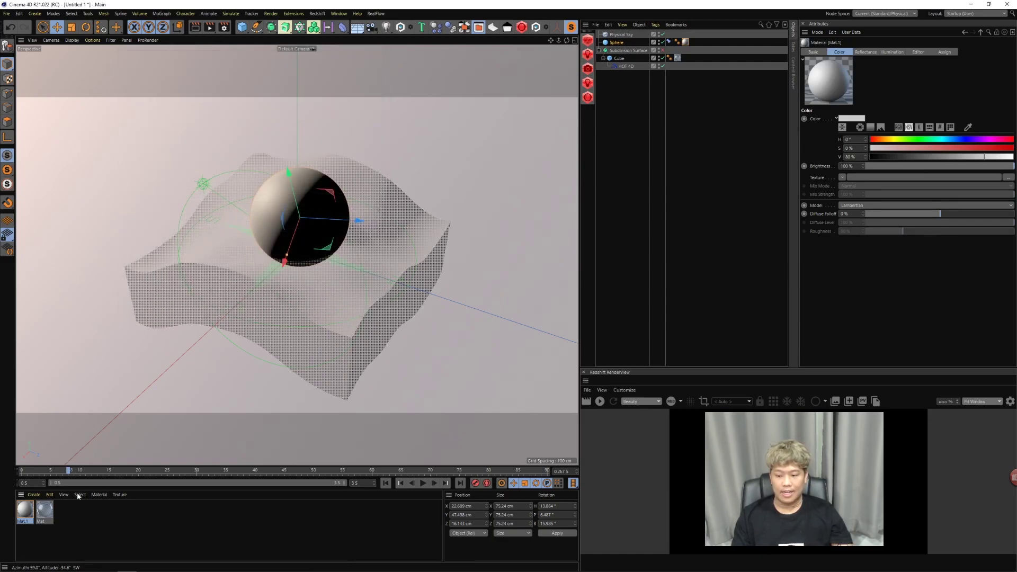
pyautogui.moveTo(62, 486); pyautogui.dragTo(356, 222)
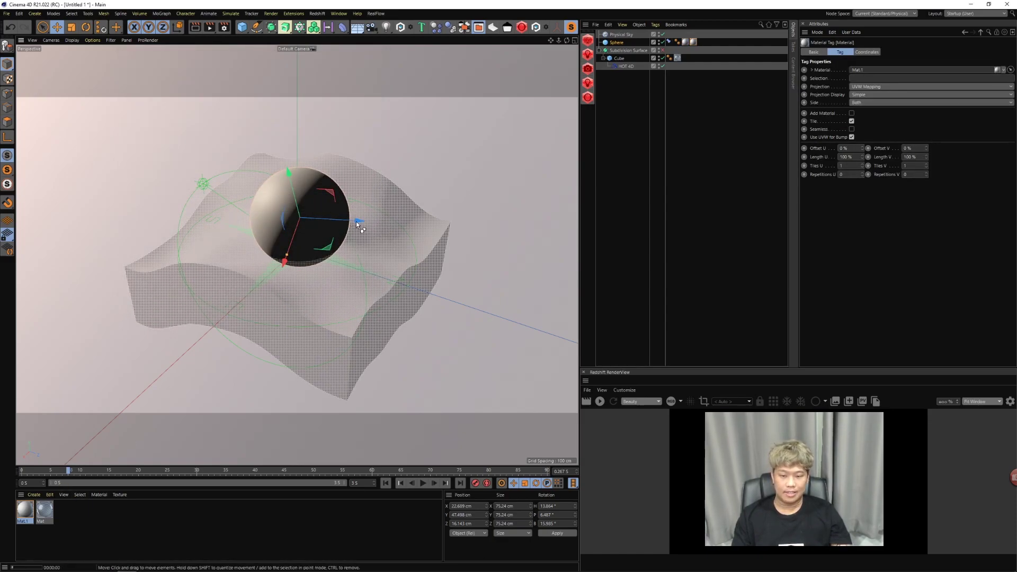
pyautogui.hotkey('ctrl', 'z')
# - Change the second material's colour hue to pink
pyautogui.doubleClick(25, 509)
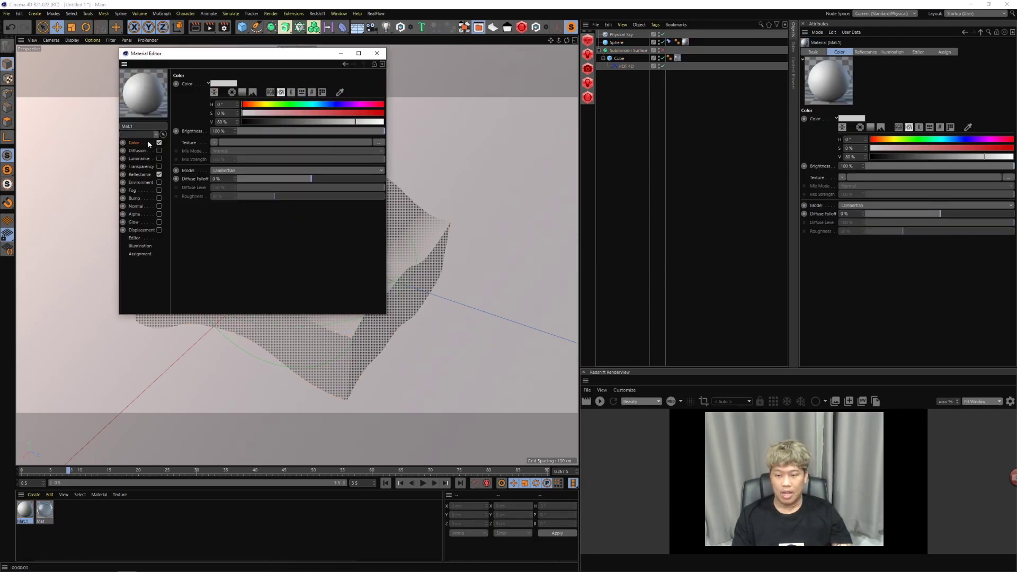
pyautogui.click(289, 105)
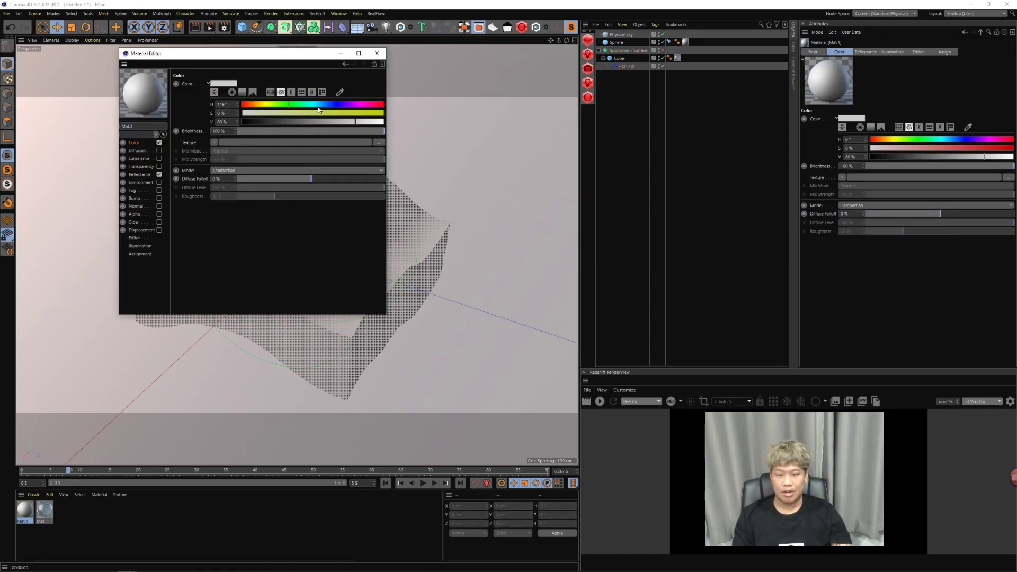
pyautogui.click(369, 113)
pyautogui.click(377, 53)
pyautogui.click(216, 259)
pyautogui.moveTo(216, 259)
pyautogui.keyDown('alt'); pyautogui.mouseDown()
pyautogui.moveTo(332, 246)
pyautogui.moveTo(265, 227)
pyautogui.mouseUp(); pyautogui.keyUp('alt')
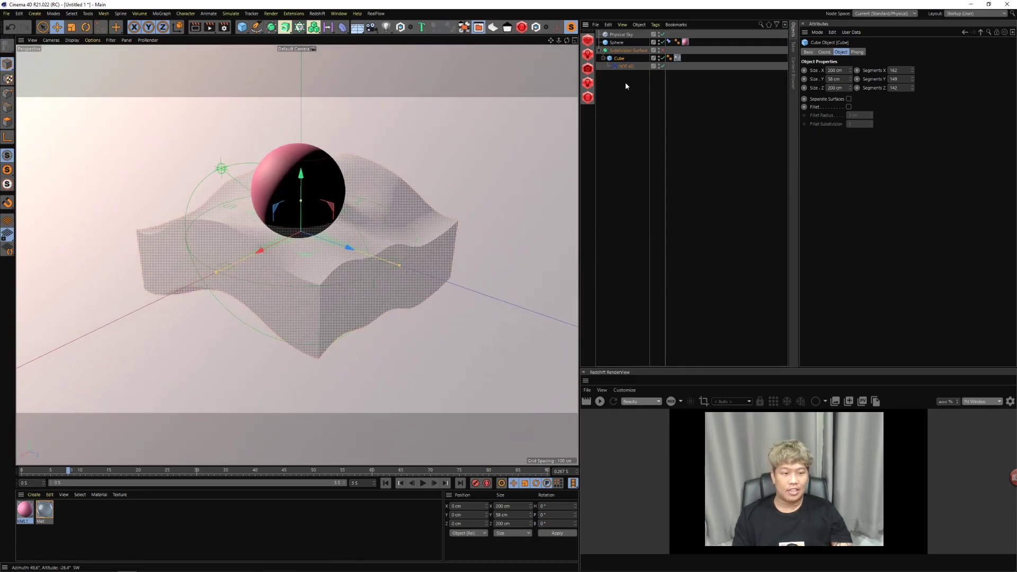
pyautogui.click(626, 66)
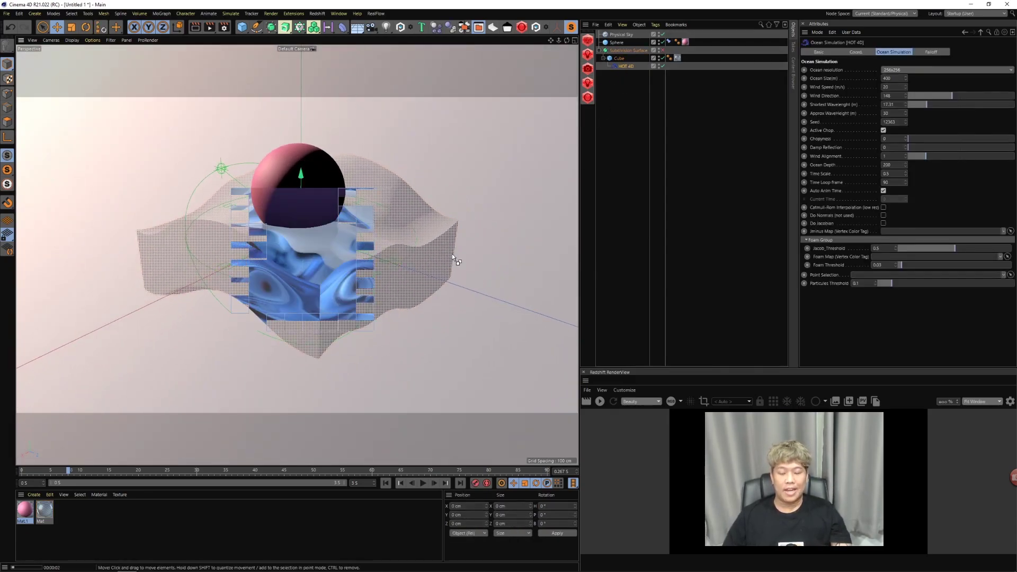